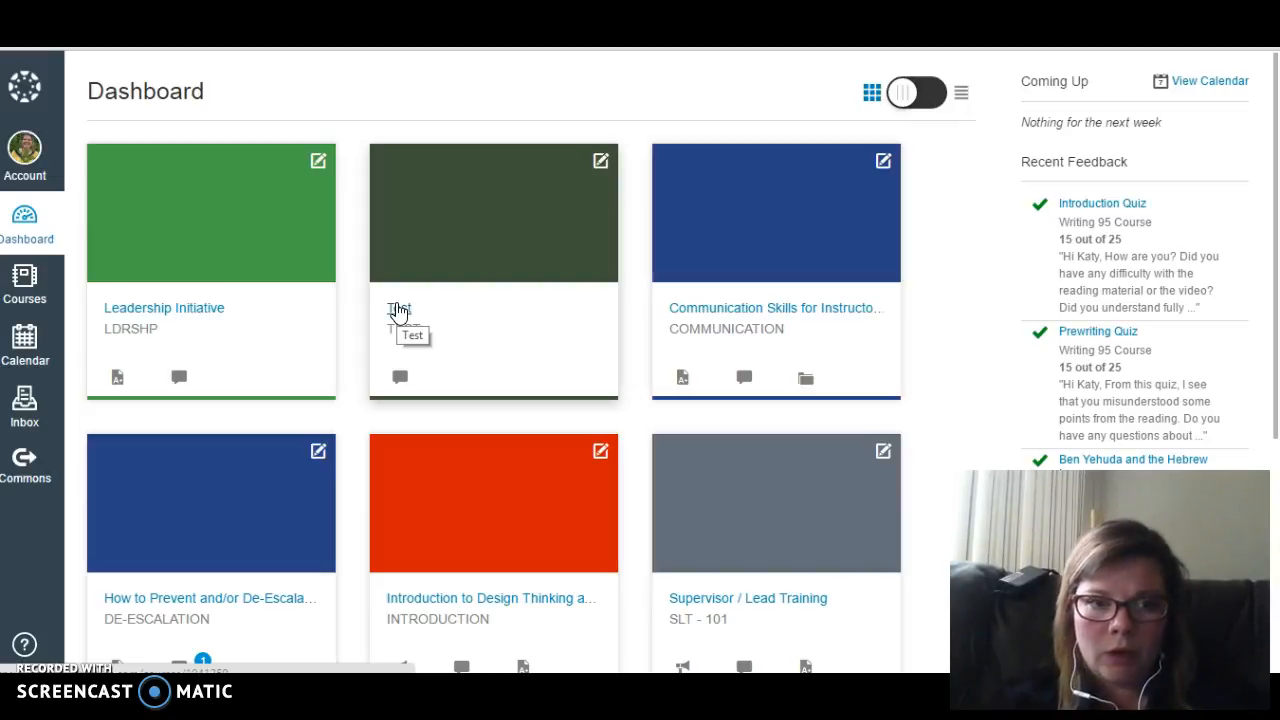
# Open the Test course from the dashboard and go to its discussions.
pyautogui.click(399, 311)
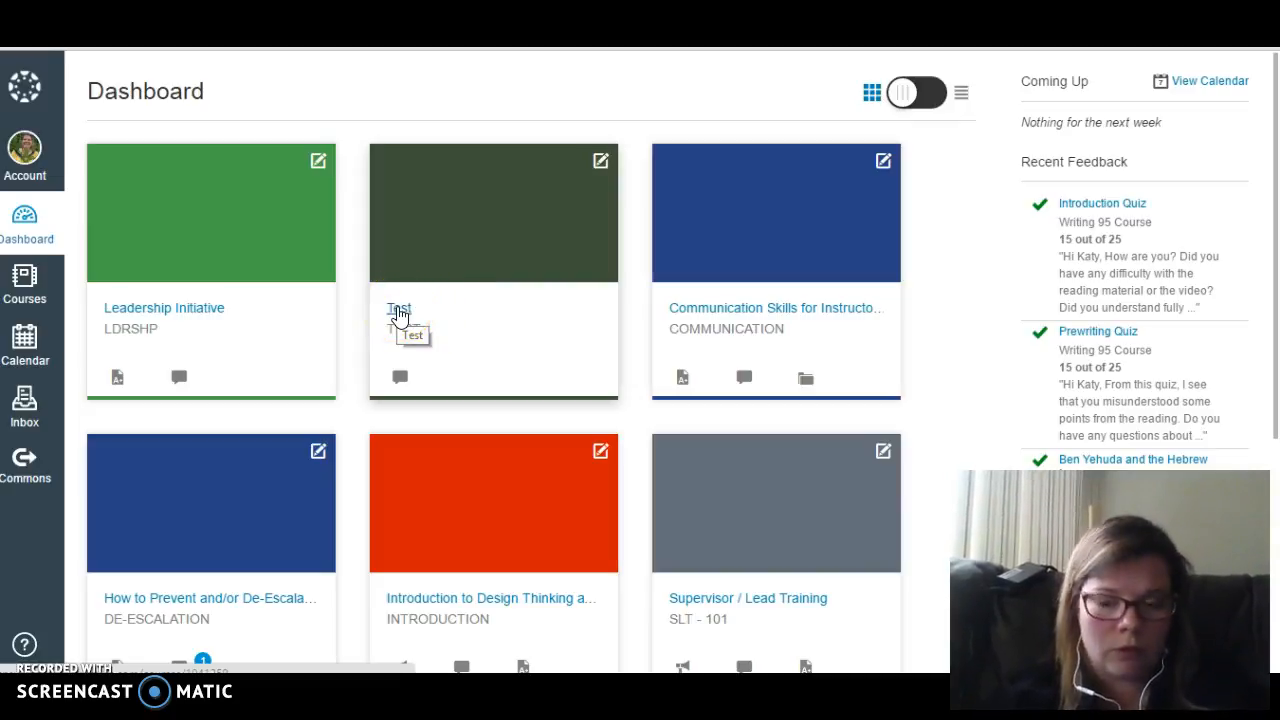
pyautogui.click(399, 311)
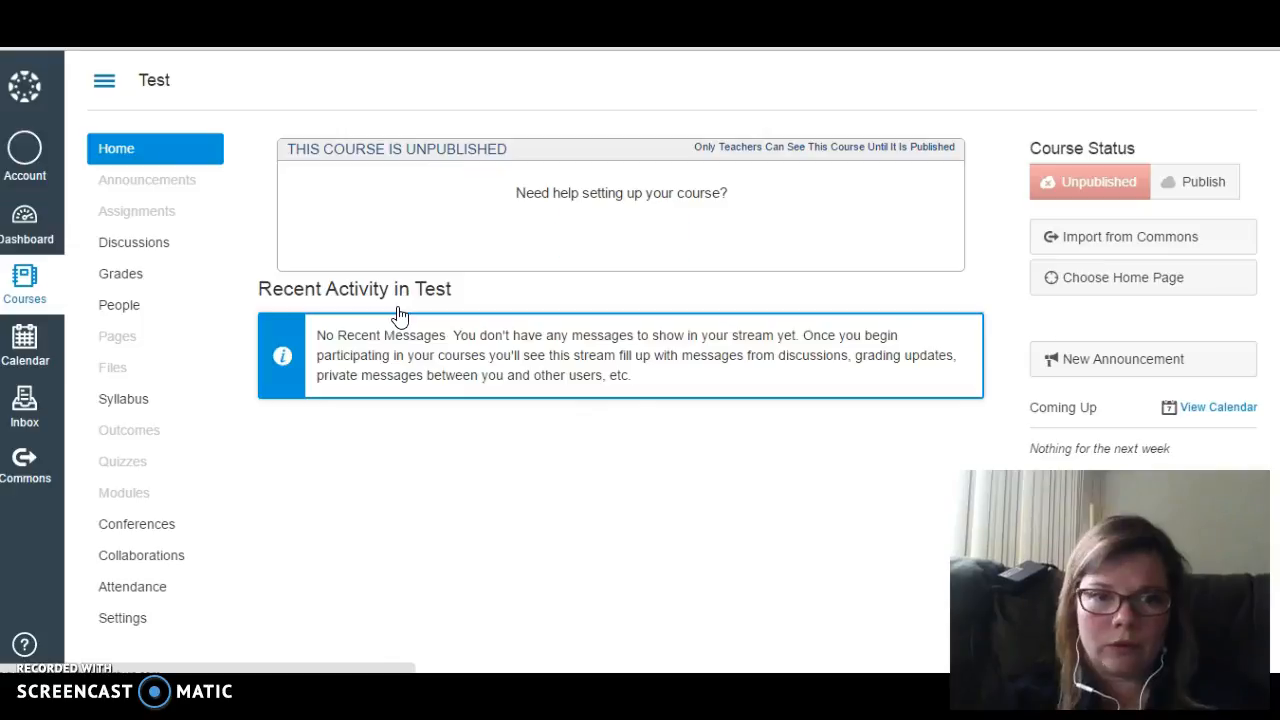
pyautogui.click(150, 247)
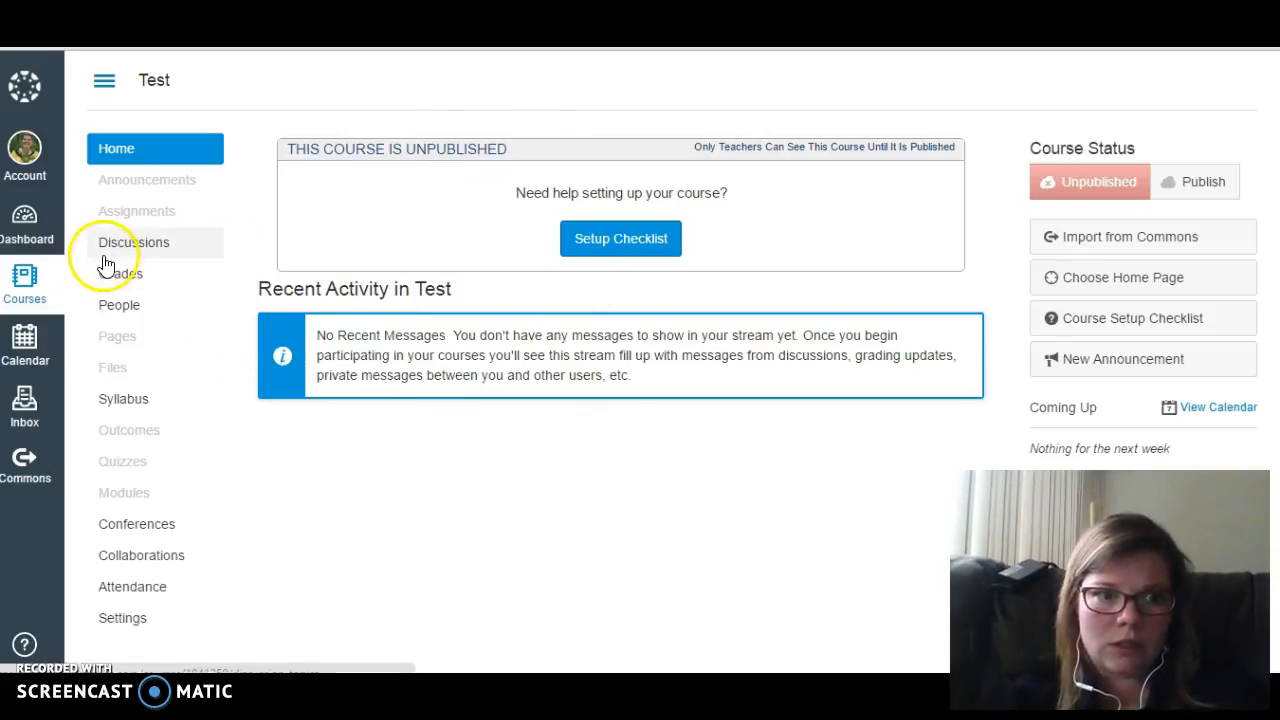
pyautogui.click(137, 252)
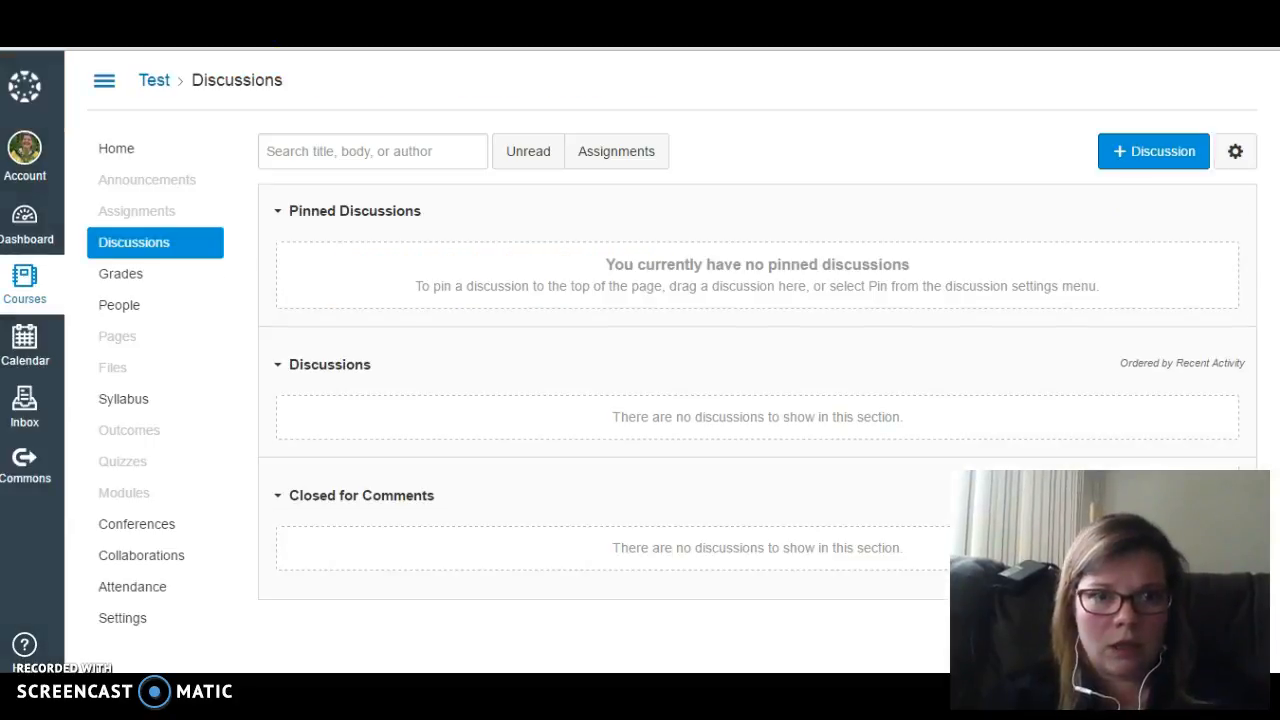
# Save discussion settings that stop students creating topics but let them edit and delete their own posts and attach files.
pyautogui.click(1233, 160)
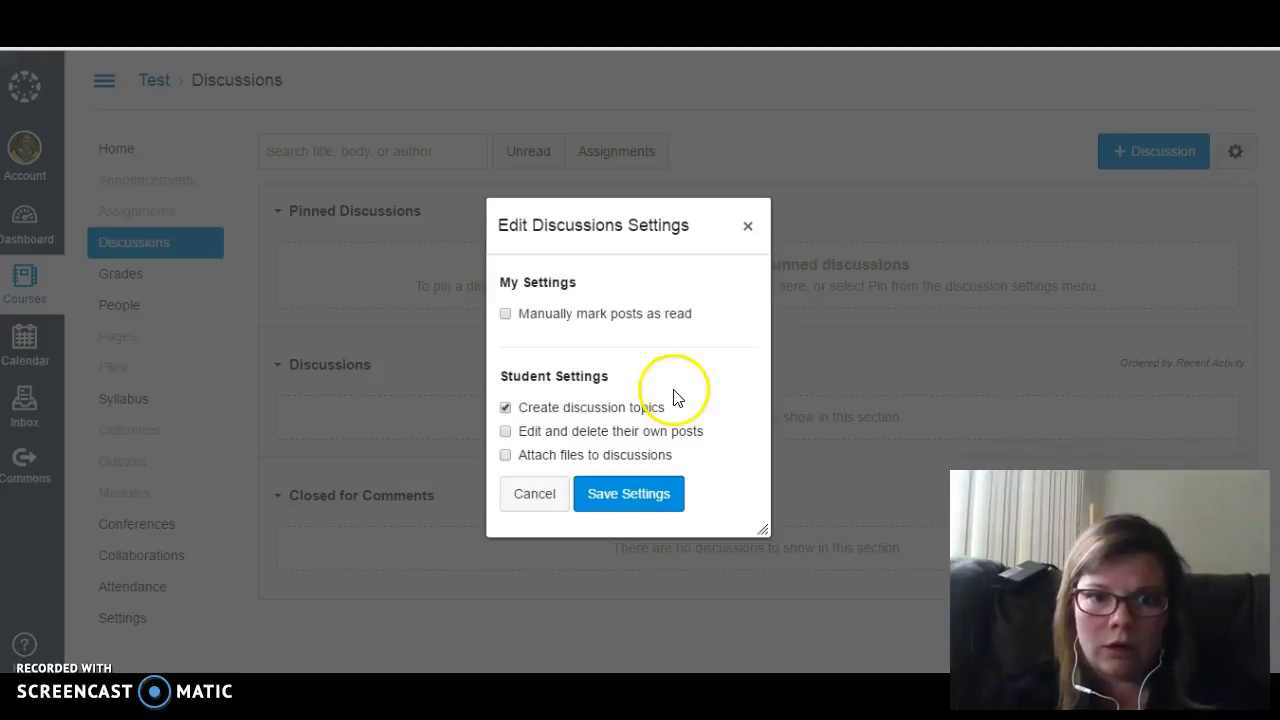
pyautogui.click(506, 409)
pyautogui.click(506, 409)
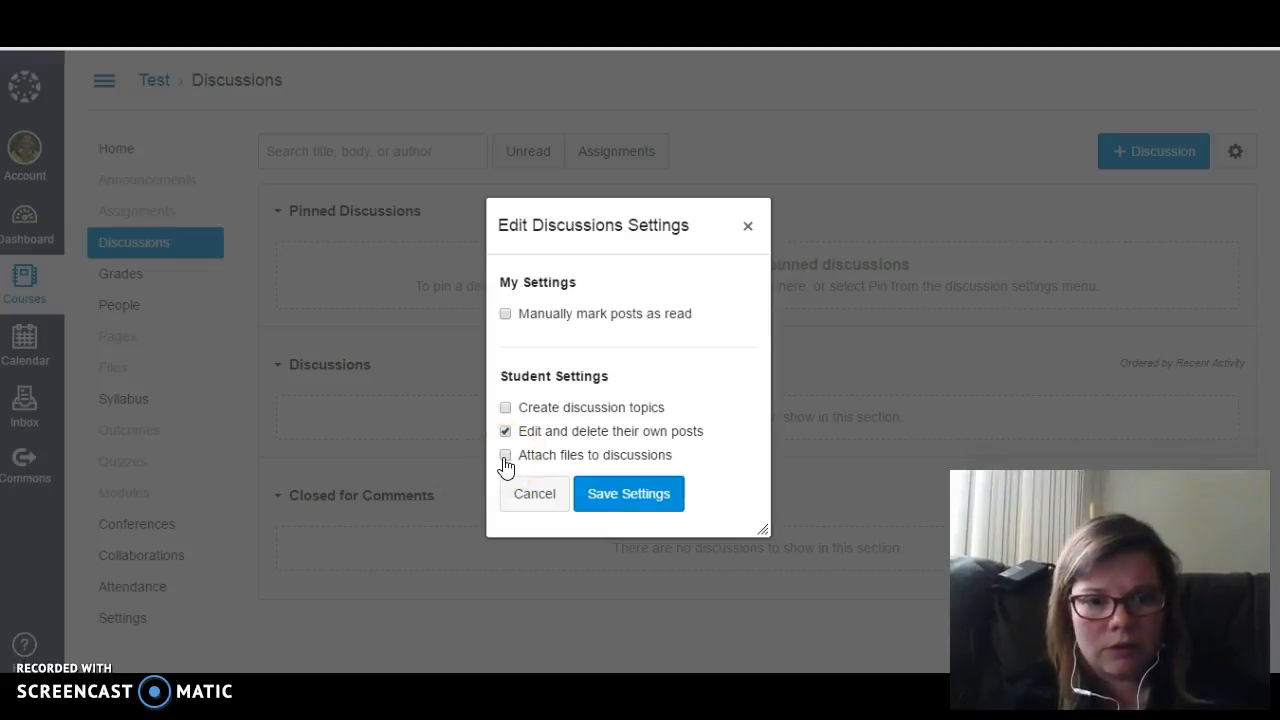
pyautogui.click(505, 457)
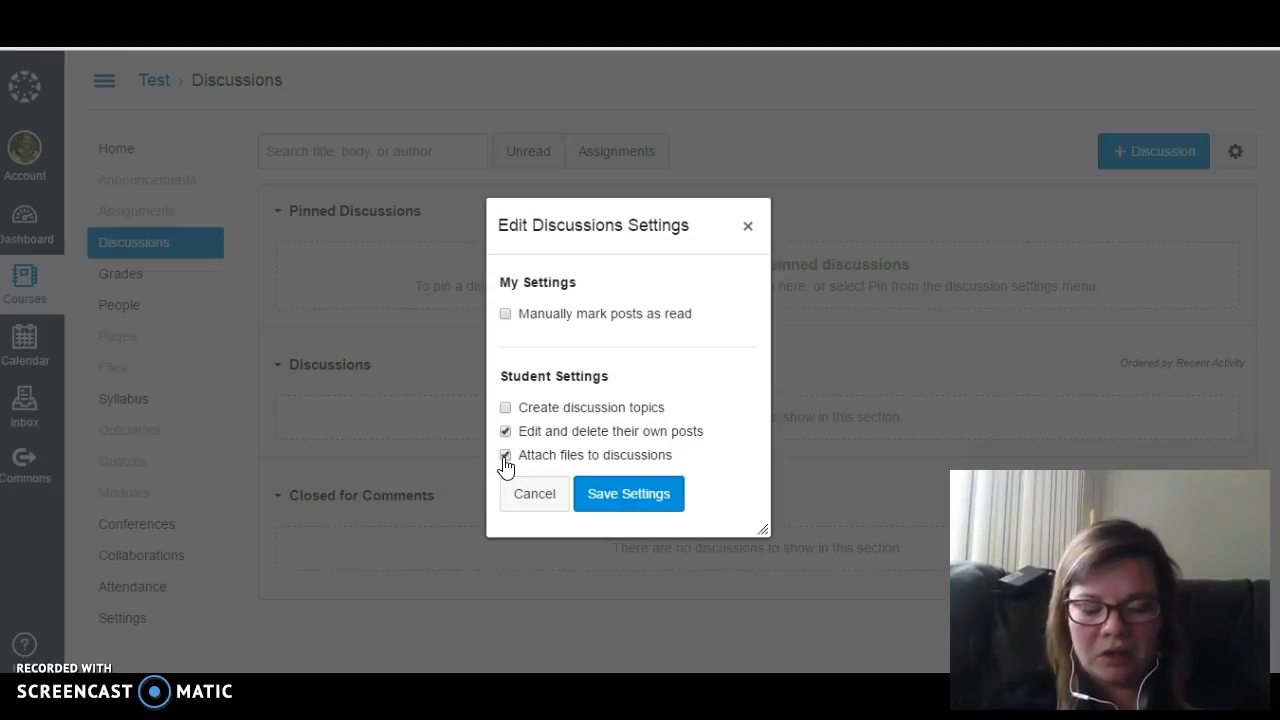
pyautogui.click(630, 497)
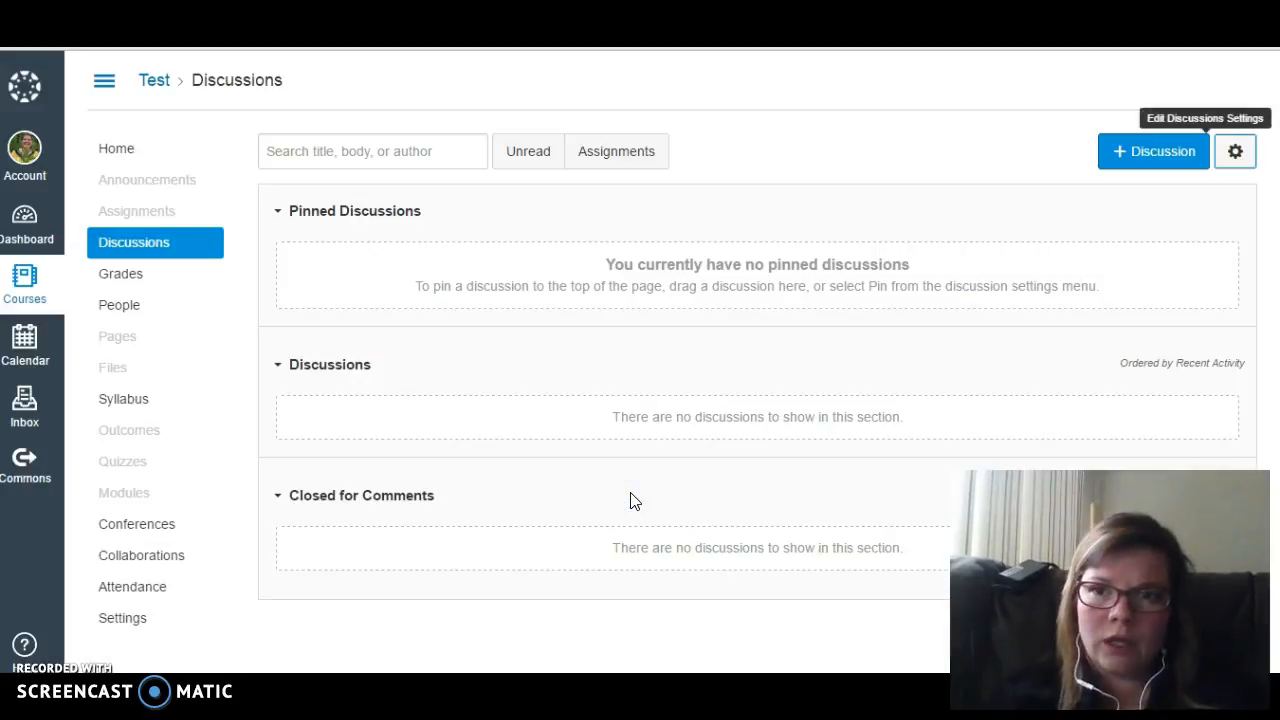
# Start a new discussion and title it "Week 1 Discussion".
pyautogui.click(1152, 160)
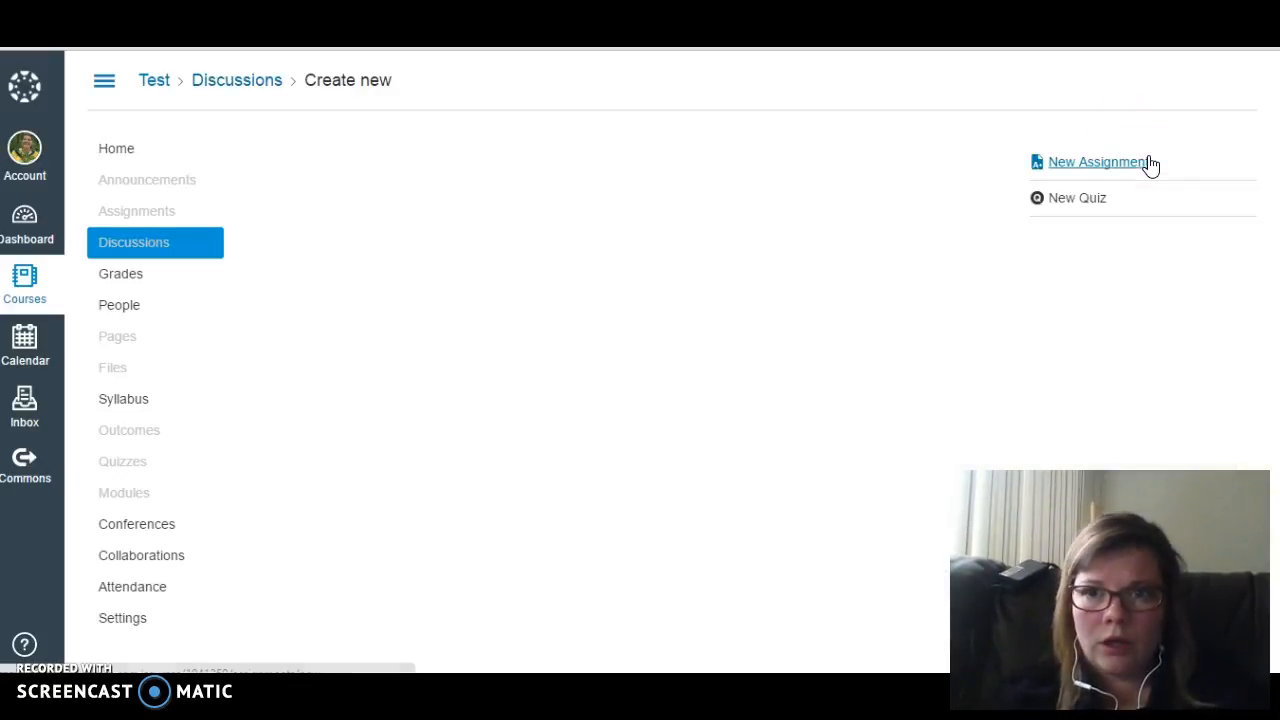
pyautogui.click(747, 250)
pyautogui.click(510, 185)
pyautogui.write('Week')
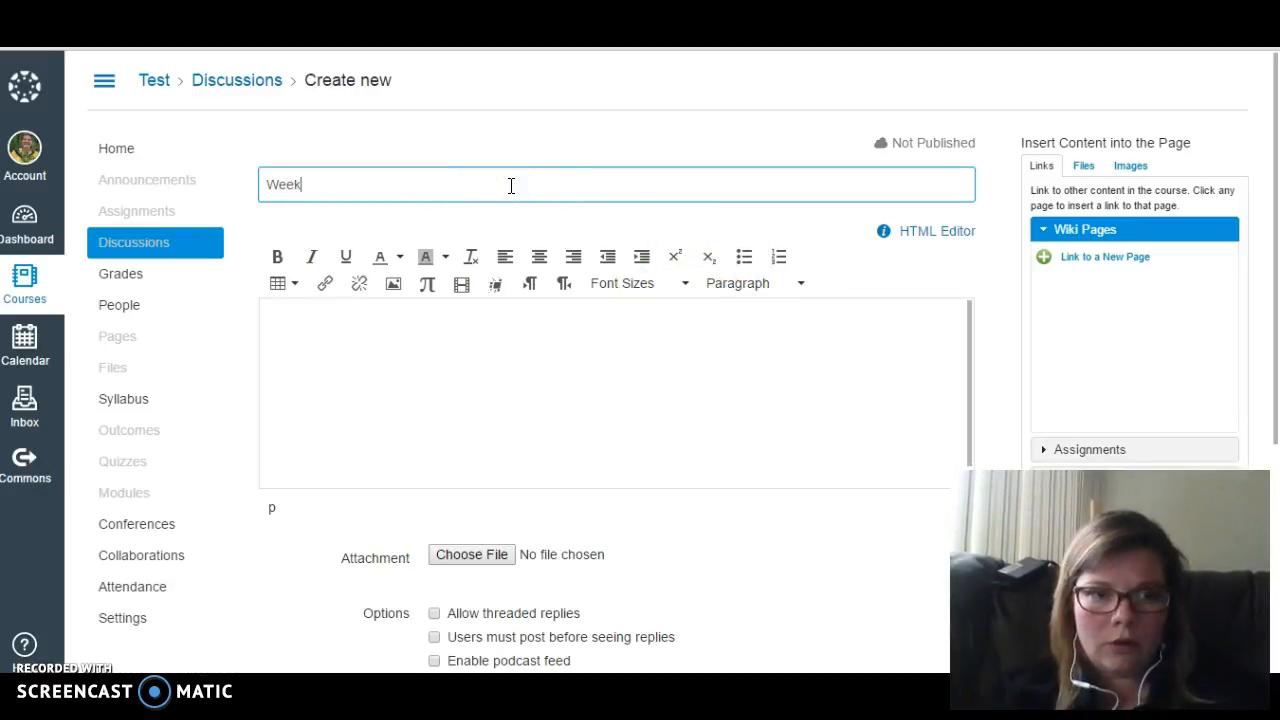
pyautogui.write(' 1 Discussion')
pyautogui.click(433, 437)
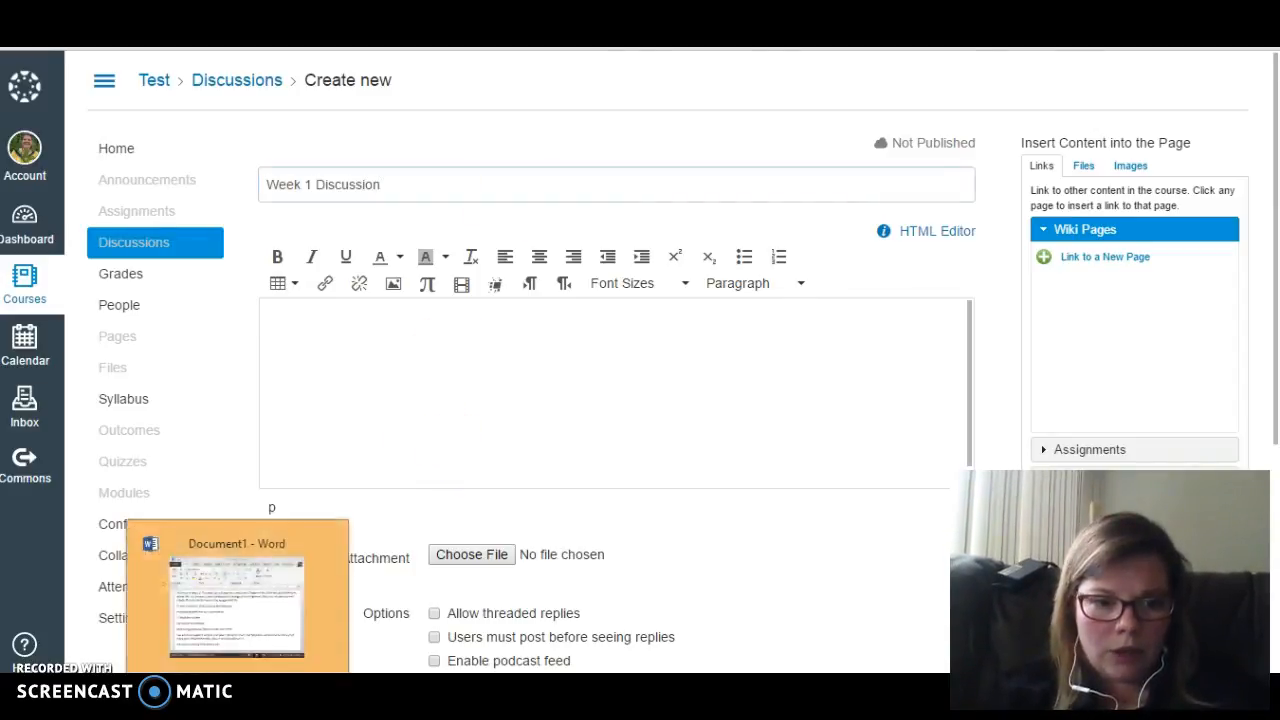
# Switch to Word and make the four initial-post requirements, from "Introduce yourself" to "Define Organizational Theory", a bulleted list.
pyautogui.click(238, 692)
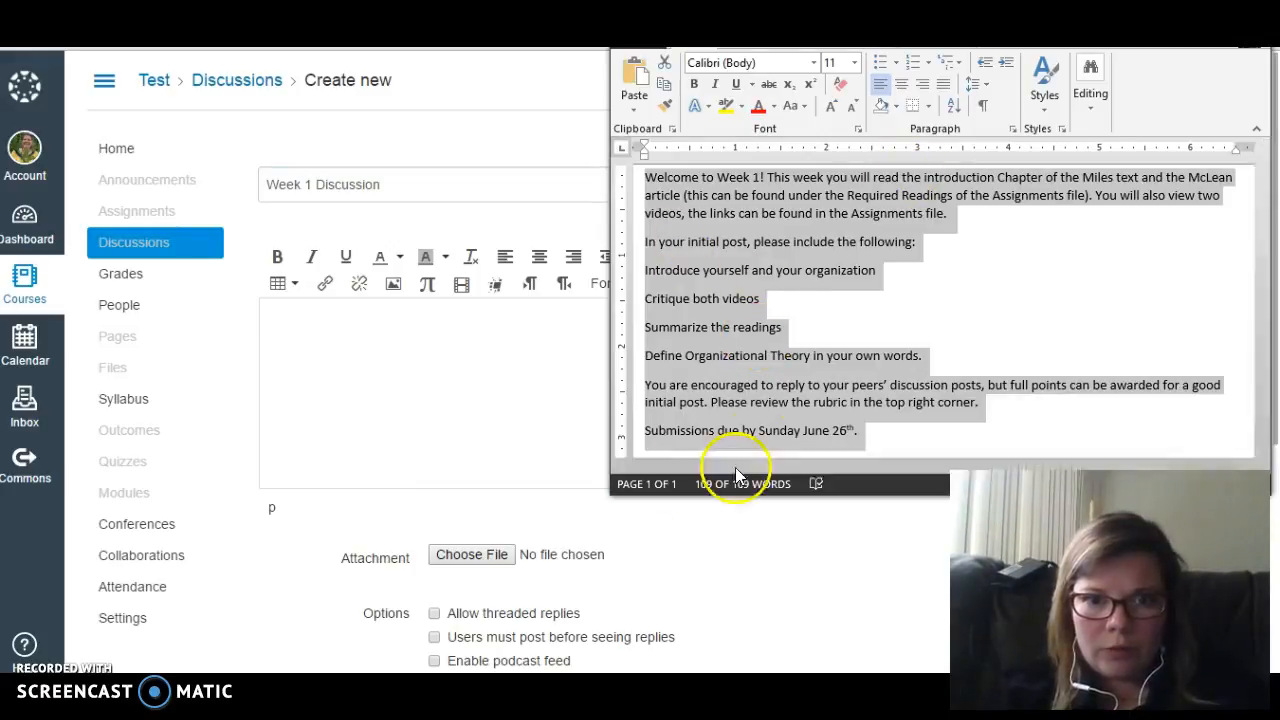
pyautogui.click(690, 317)
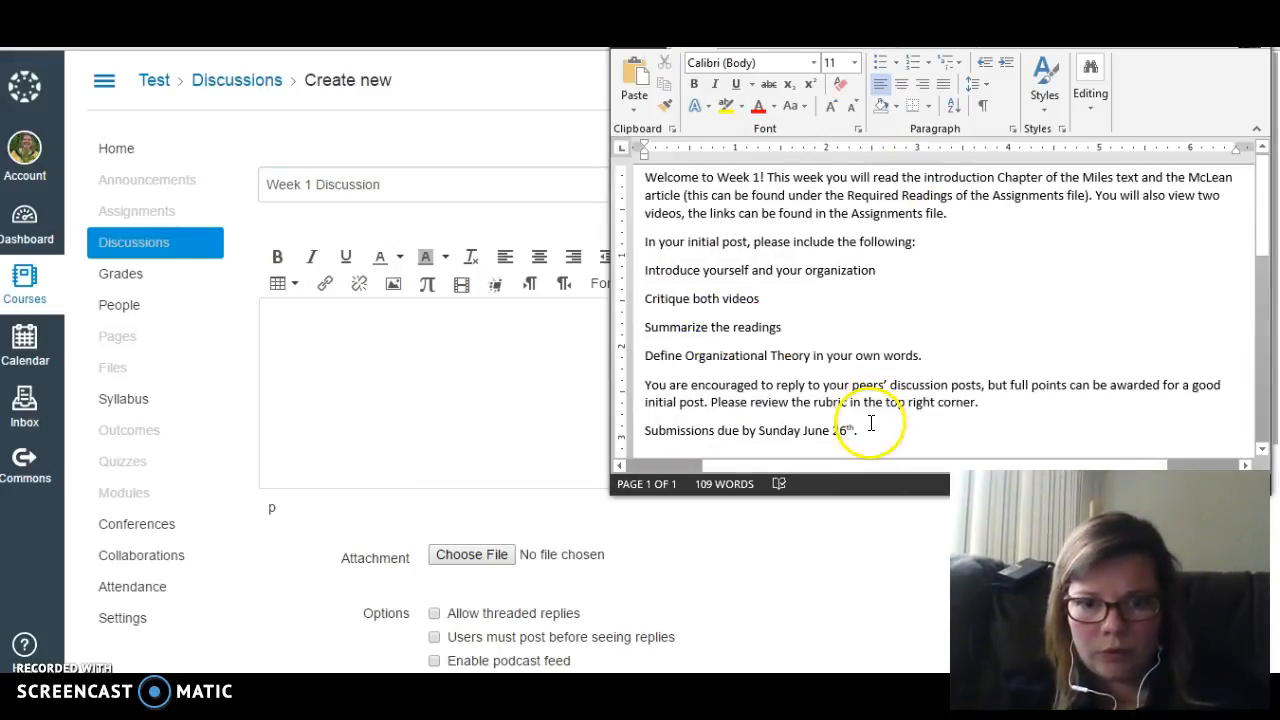
pyautogui.moveTo(868, 429); pyautogui.dragTo(624, 147)
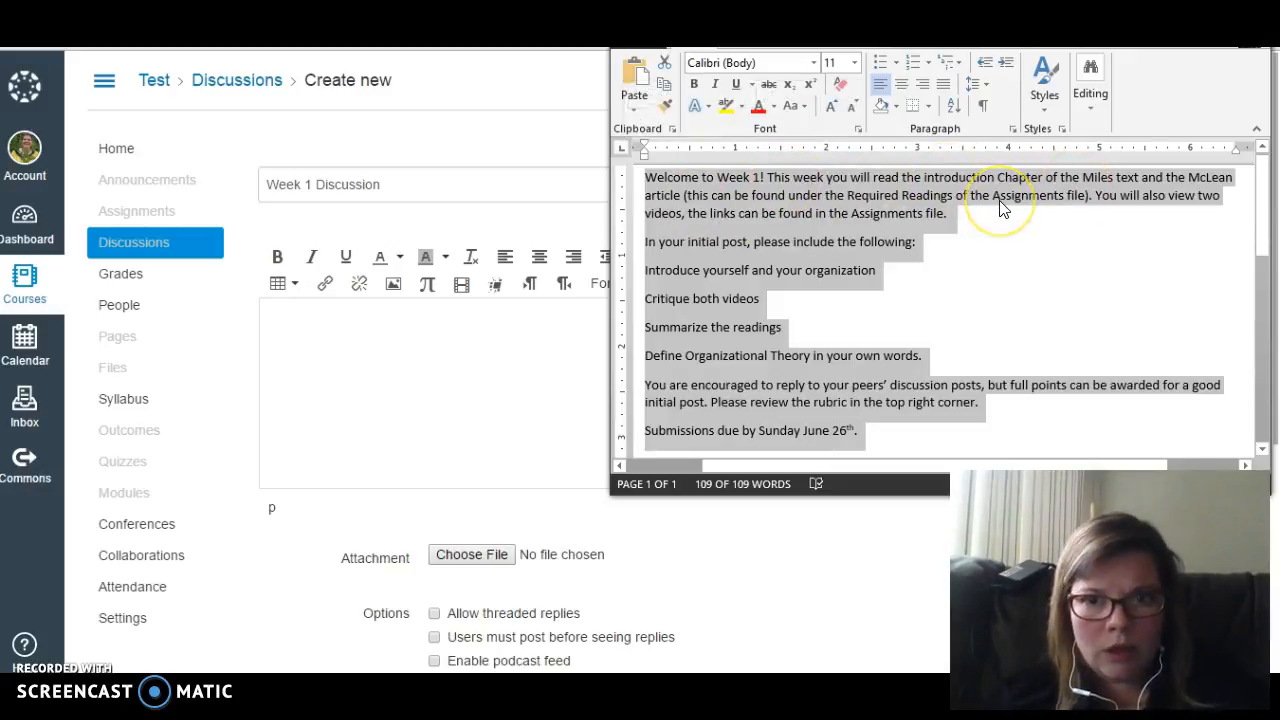
pyautogui.click(702, 250)
pyautogui.moveTo(648, 272); pyautogui.dragTo(668, 355)
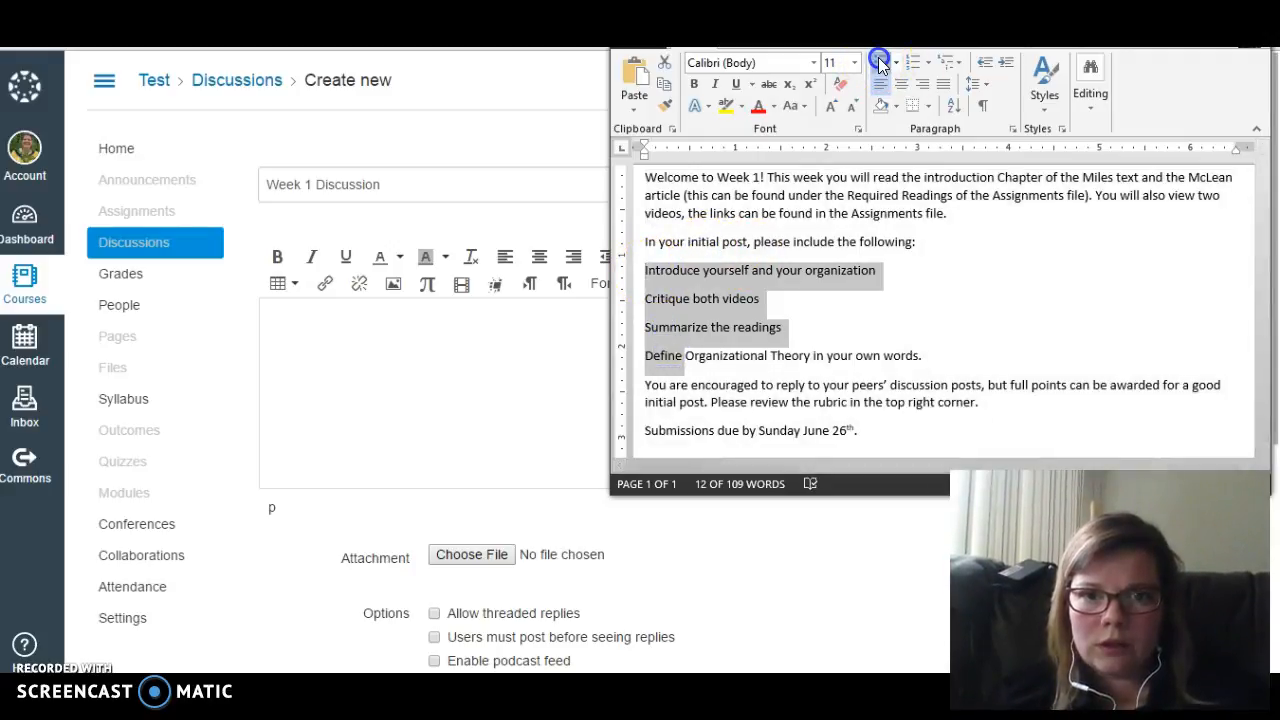
pyautogui.click(880, 62)
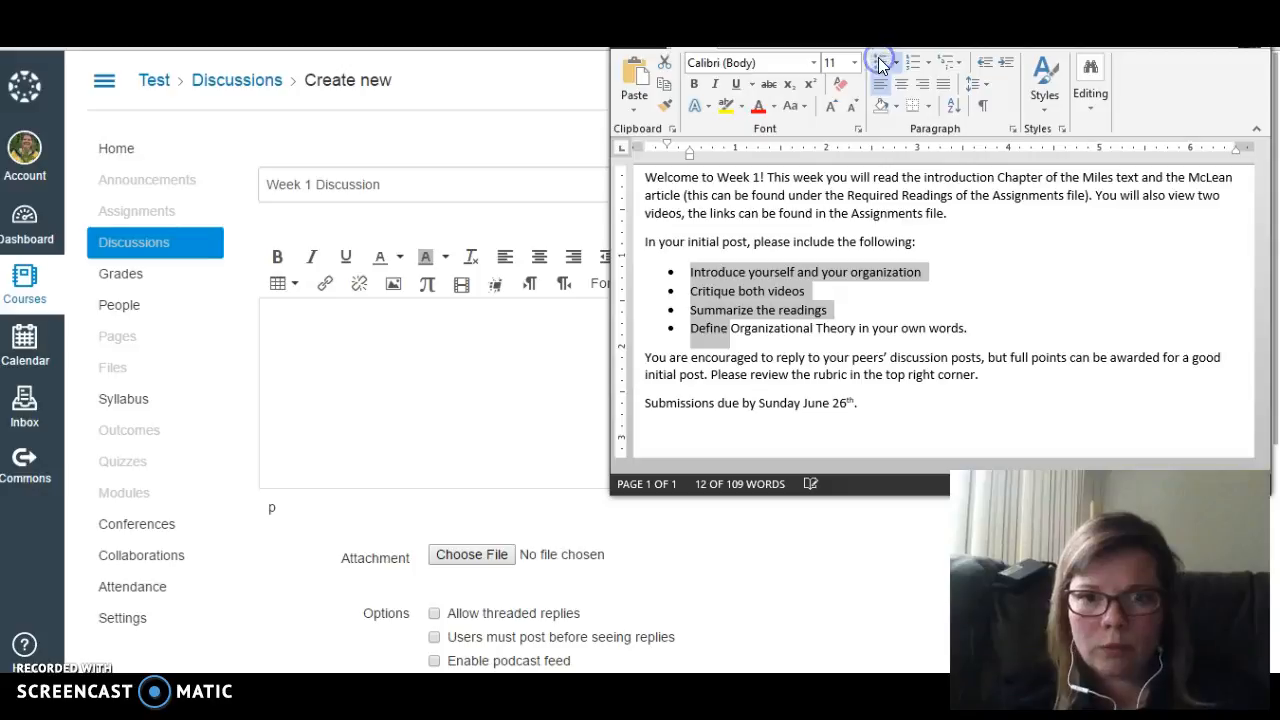
pyautogui.click(754, 356)
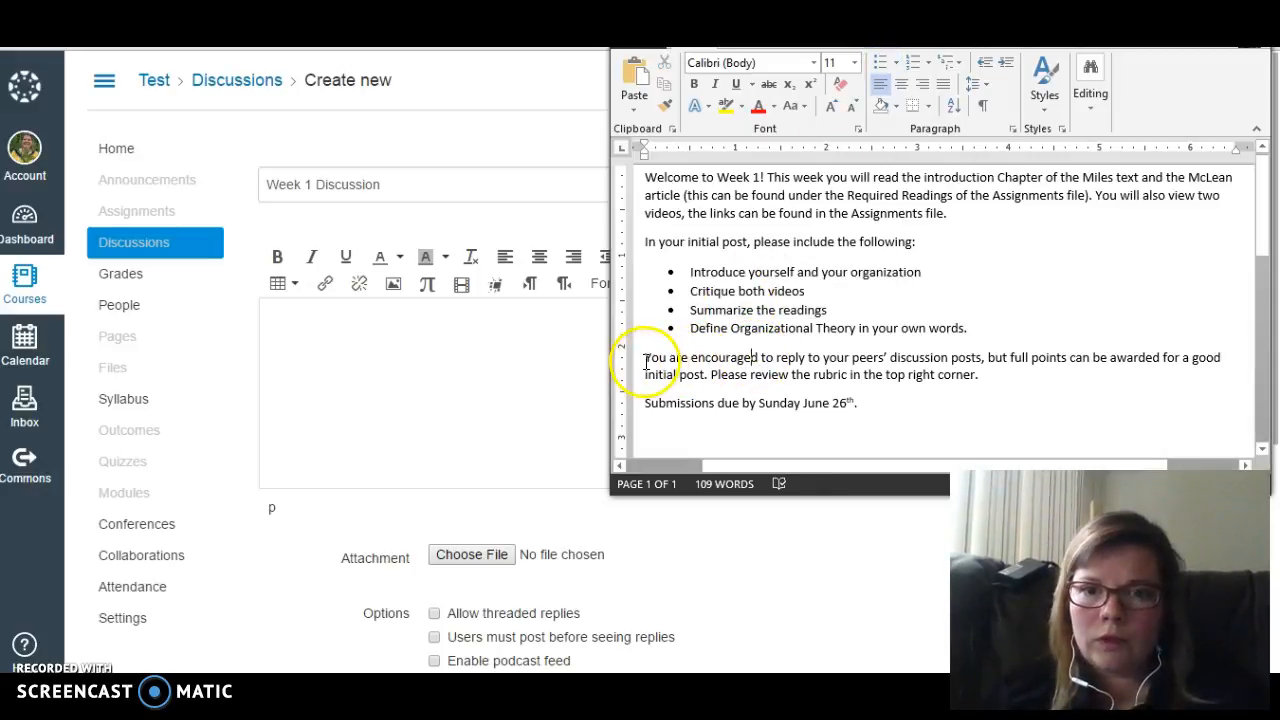
# Examine the prompt's wording on peer replies, full points, the submission date and the rubric.
pyautogui.moveTo(645, 358); pyautogui.dragTo(978, 360)
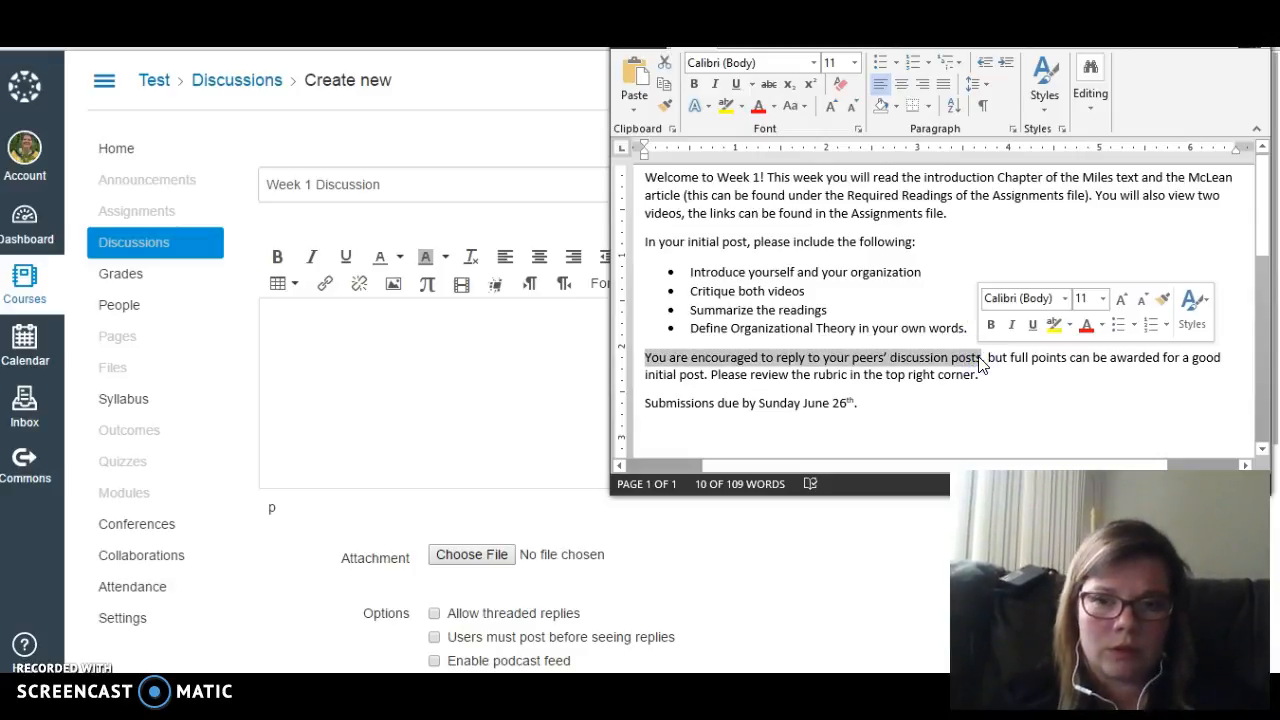
pyautogui.click(1000, 368)
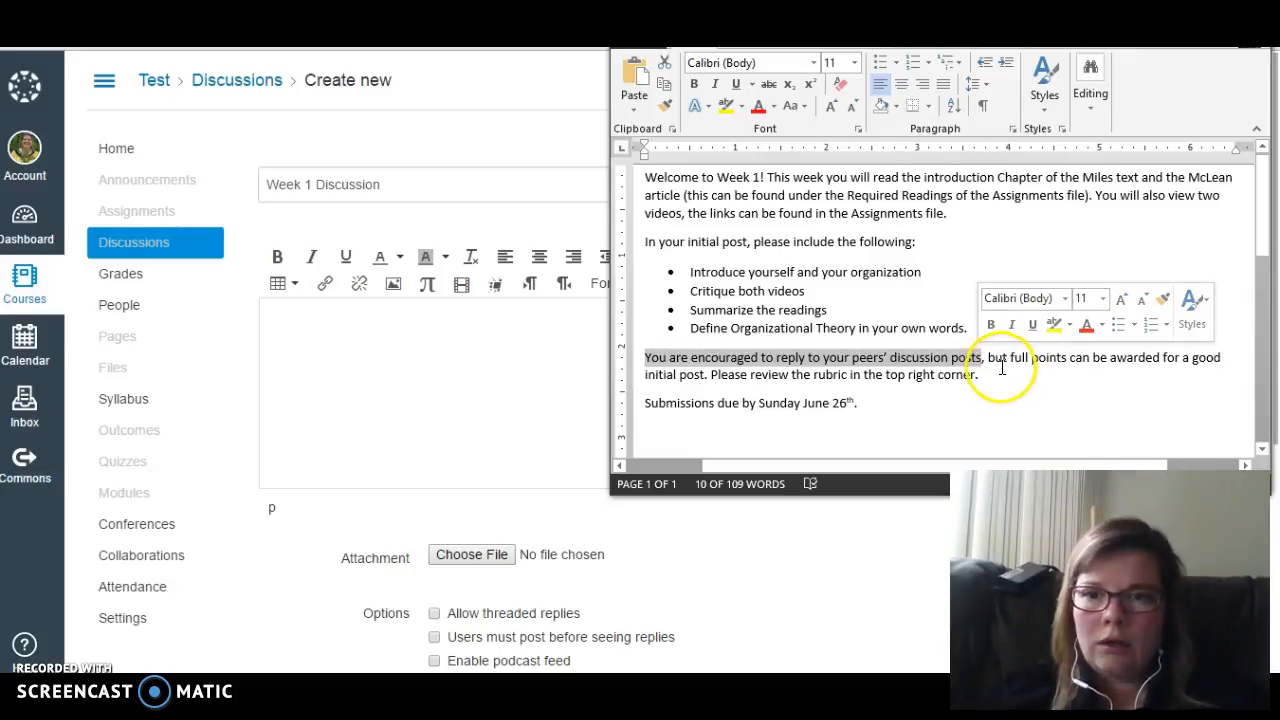
pyautogui.moveTo(1000, 366); pyautogui.dragTo(1141, 367)
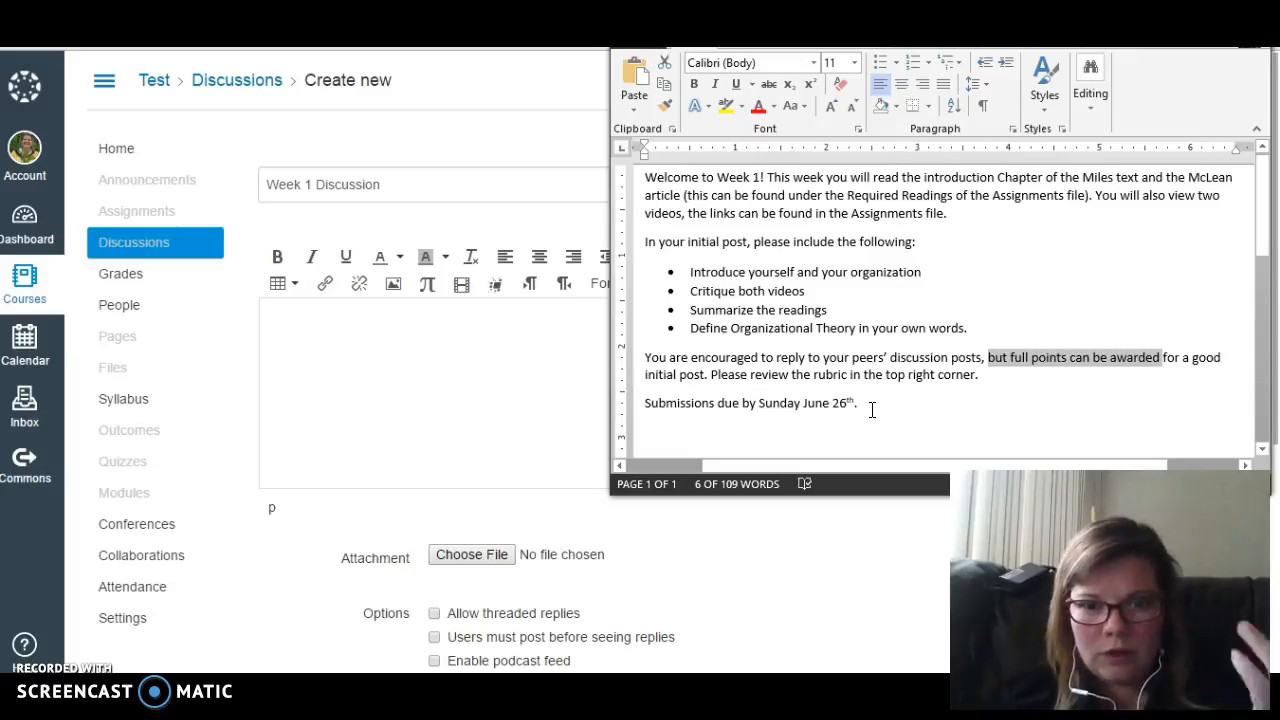
pyautogui.moveTo(759, 403); pyautogui.dragTo(850, 405)
pyautogui.click(866, 405)
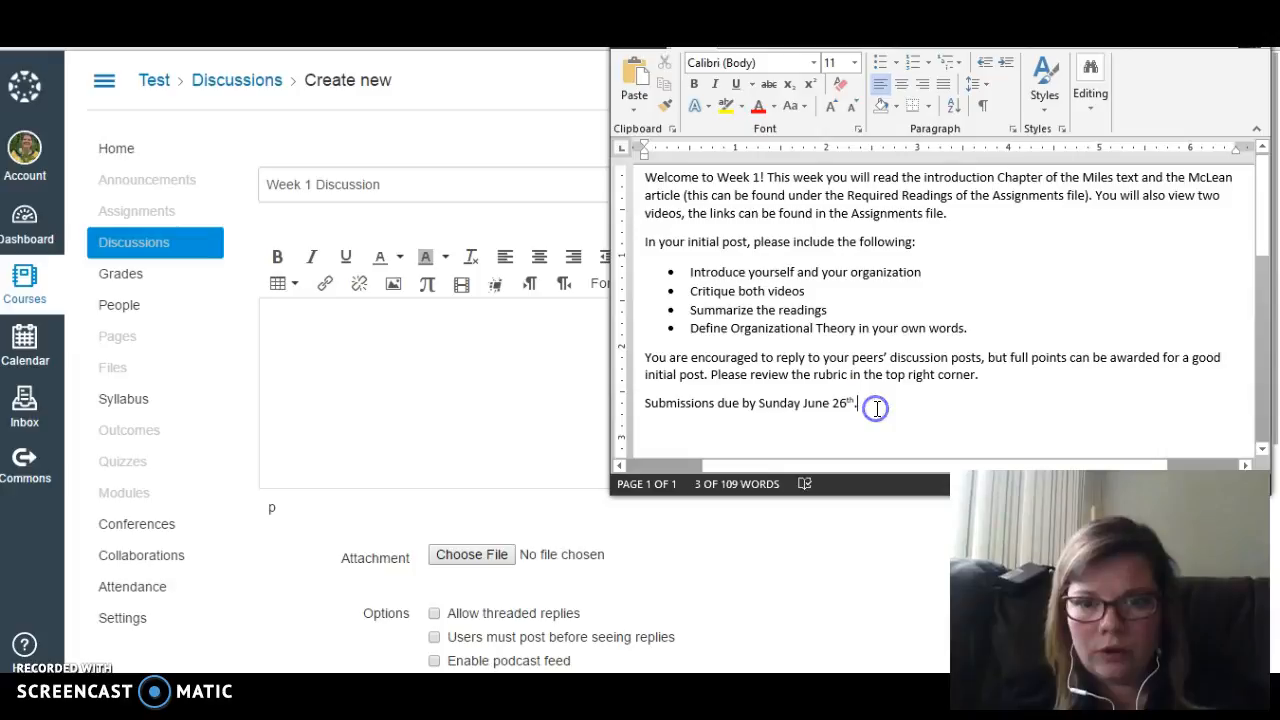
pyautogui.doubleClick(823, 380)
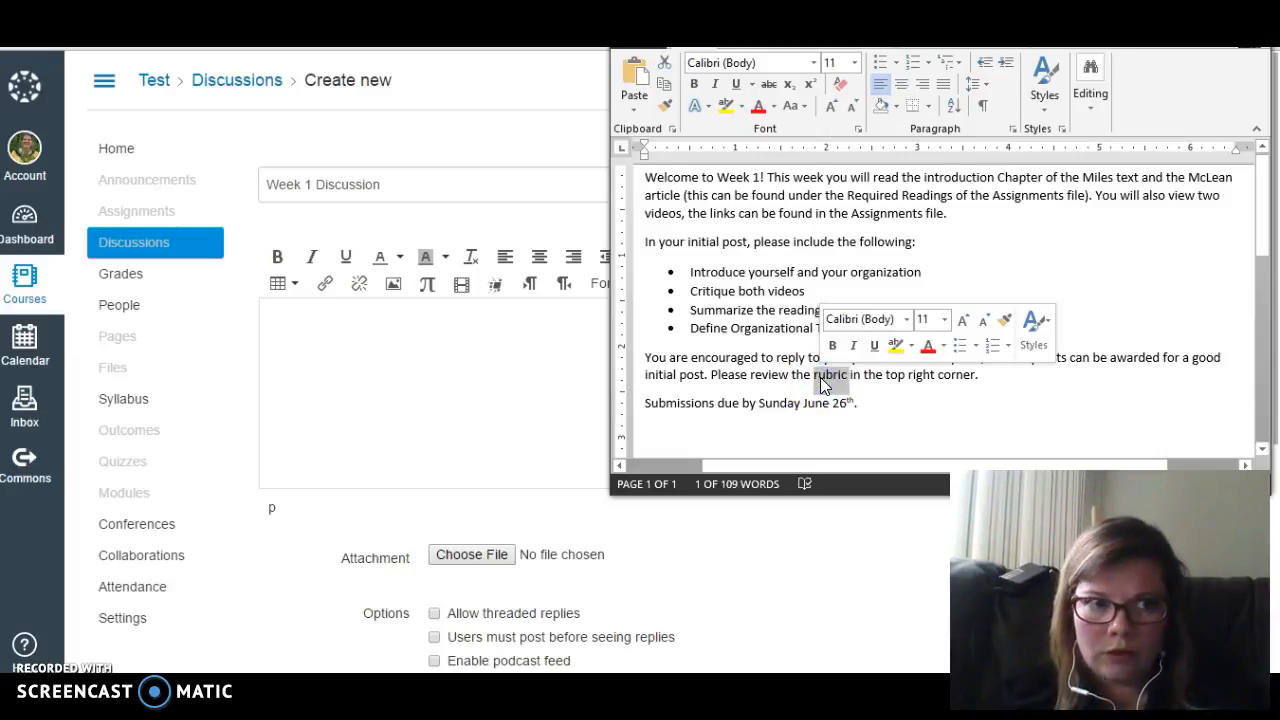
# Copy the entire Week 1 prompt from Word into the body of the new Canvas discussion.
pyautogui.moveTo(880, 408); pyautogui.dragTo(609, 166)
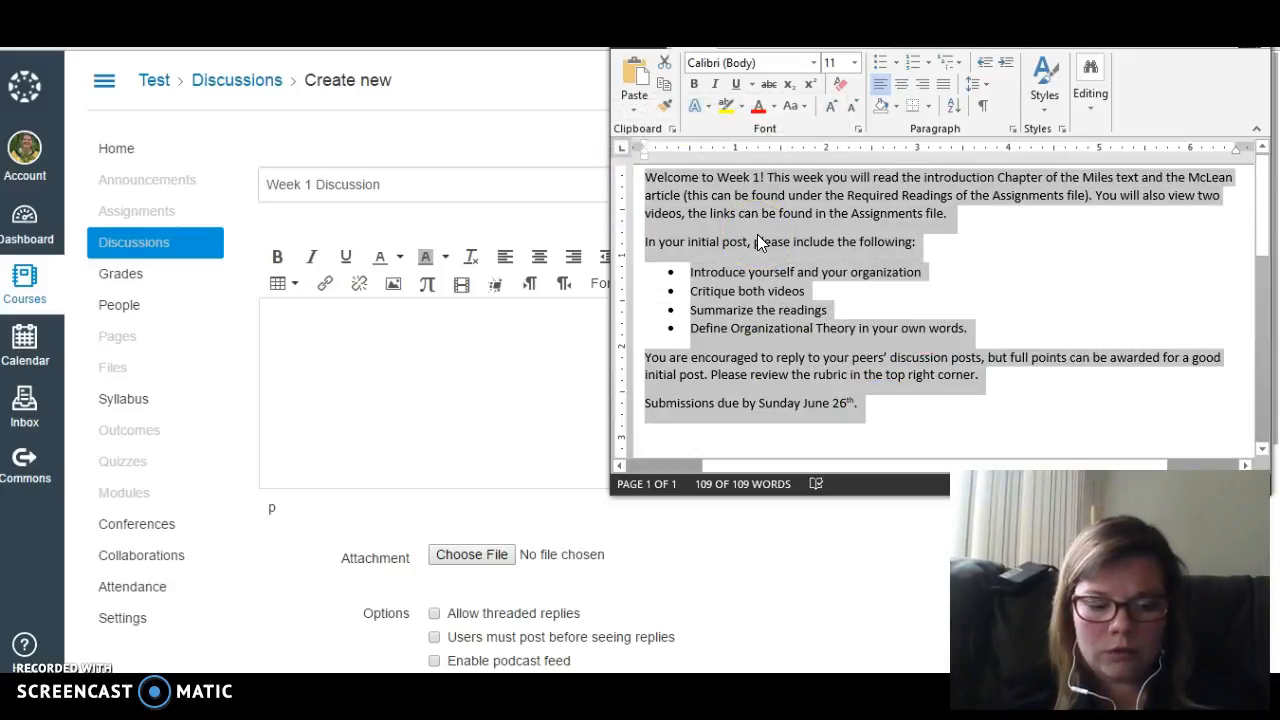
pyautogui.click(511, 355)
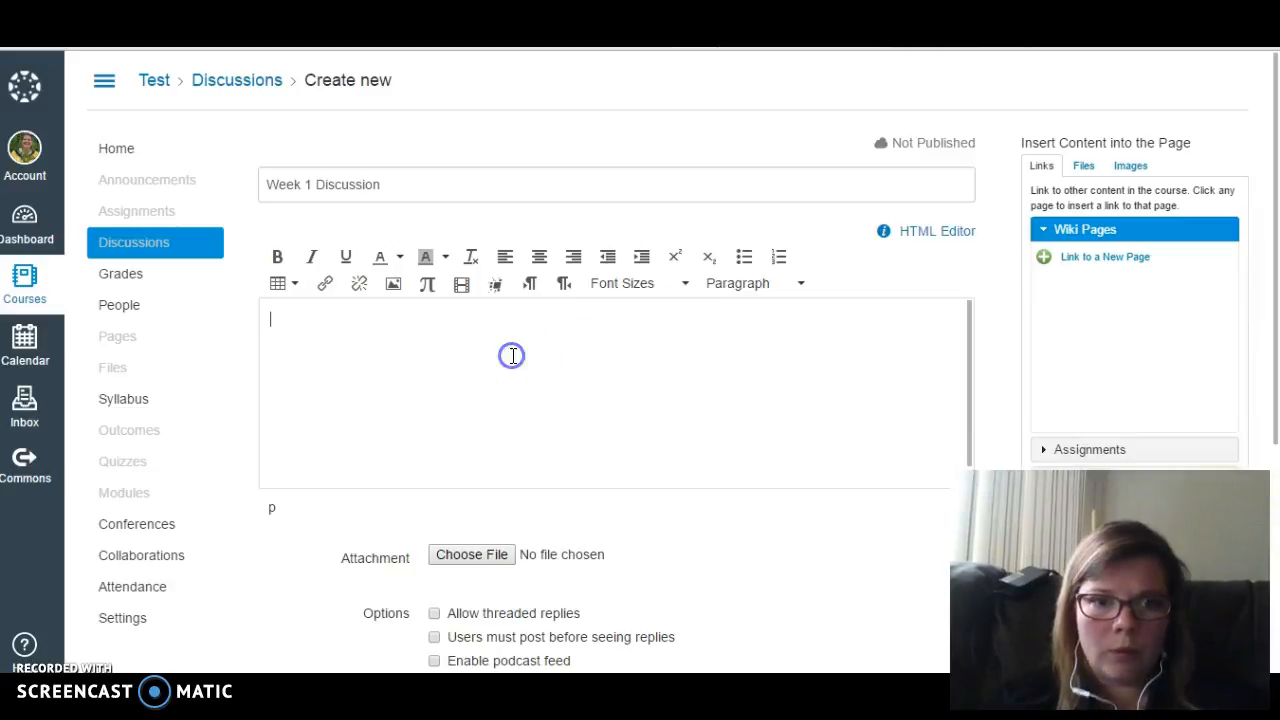
pyautogui.click(414, 340)
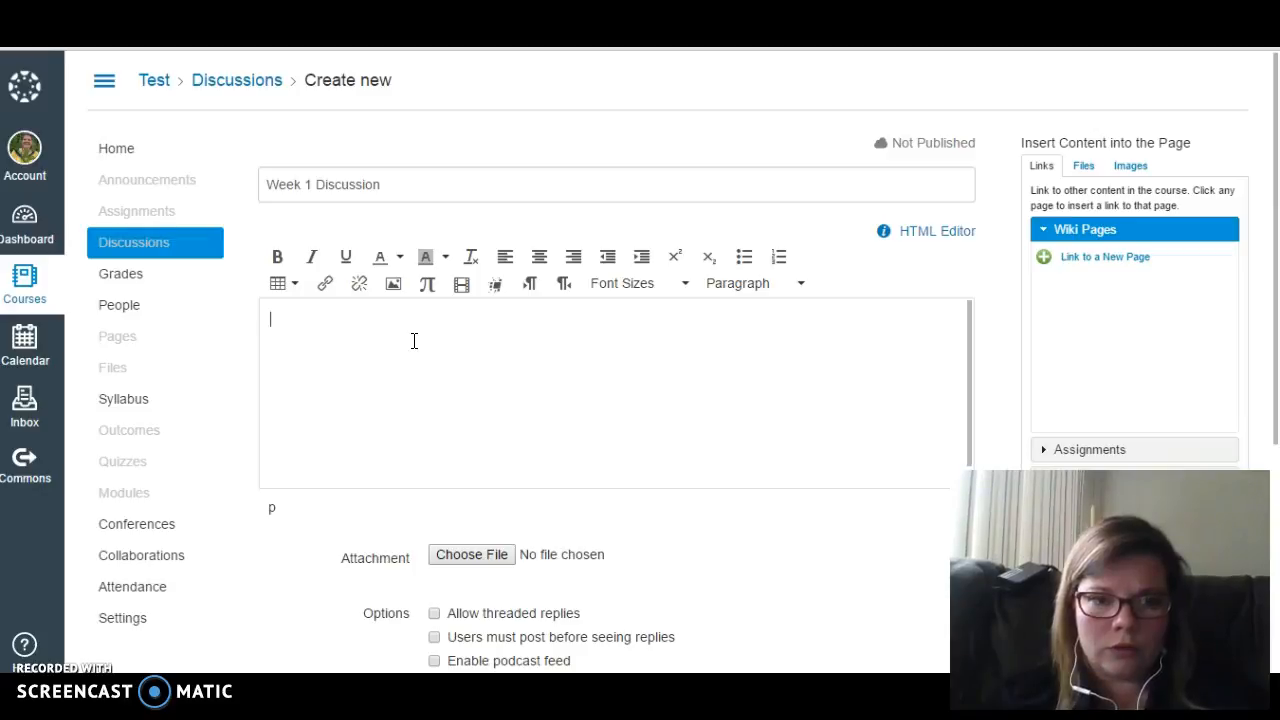
pyautogui.hotkey('ctrl', 'v')
pyautogui.scroll(3, 440, 370)
pyautogui.scroll(-2, 467, 394)
pyautogui.scroll(1, 467, 394)
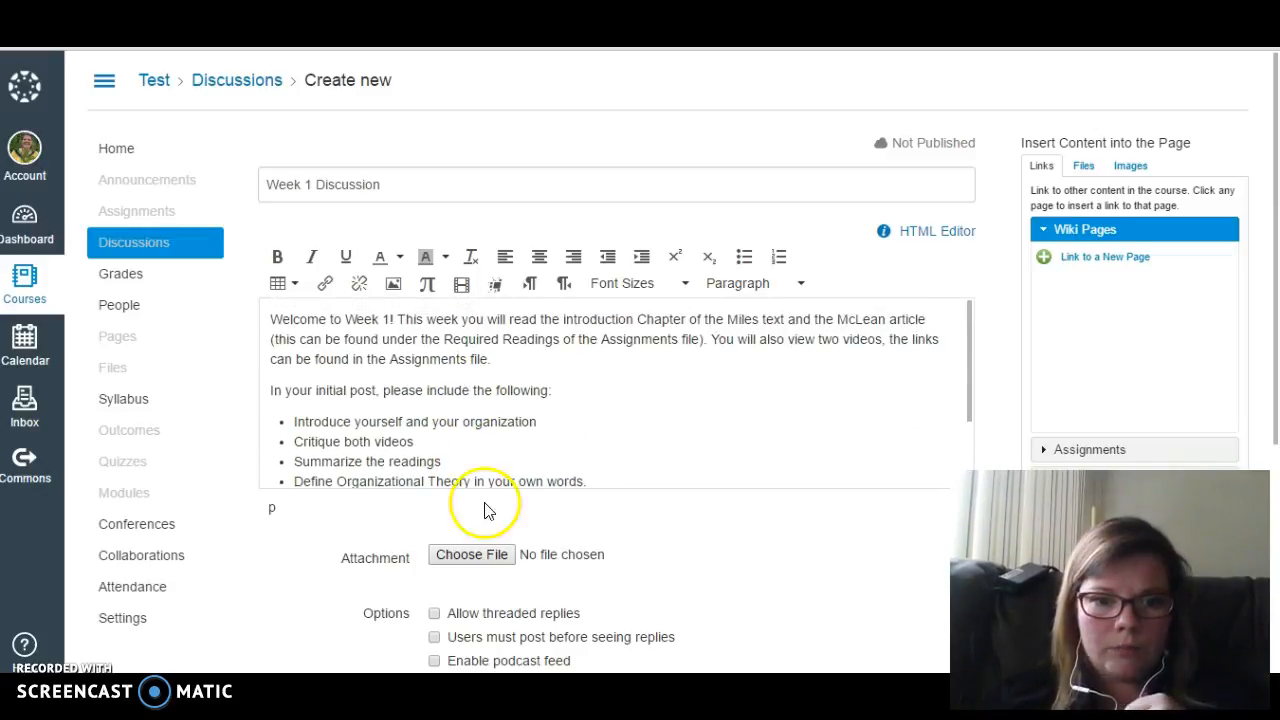
pyautogui.click(451, 605)
pyautogui.scroll(-2, 474, 408)
pyautogui.scroll(-1, 474, 408)
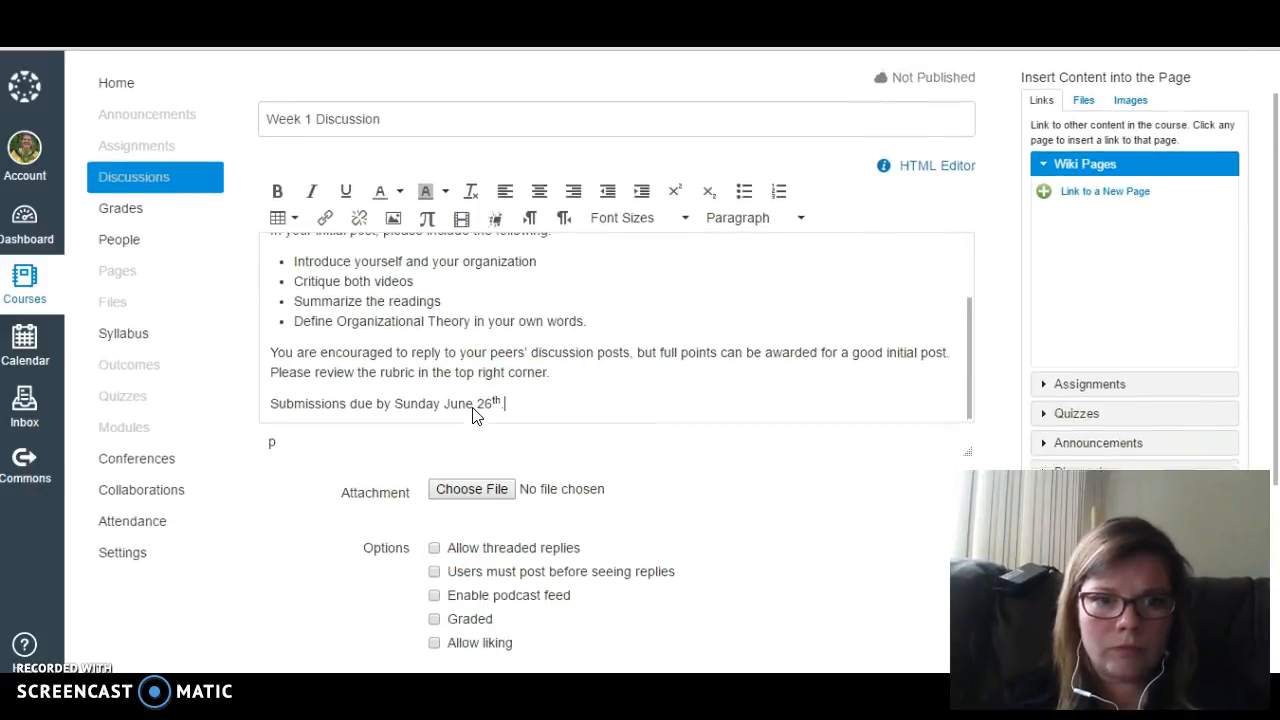
pyautogui.scroll(4, 474, 408)
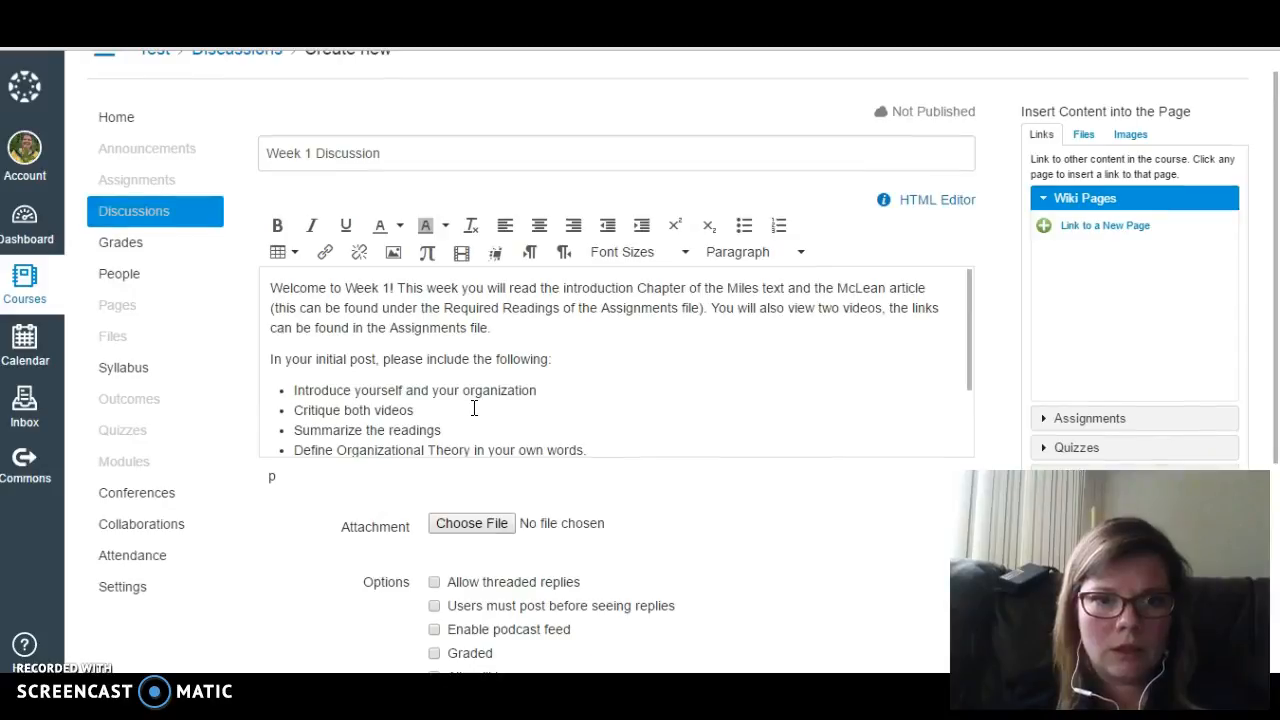
pyautogui.doubleClick(393, 411)
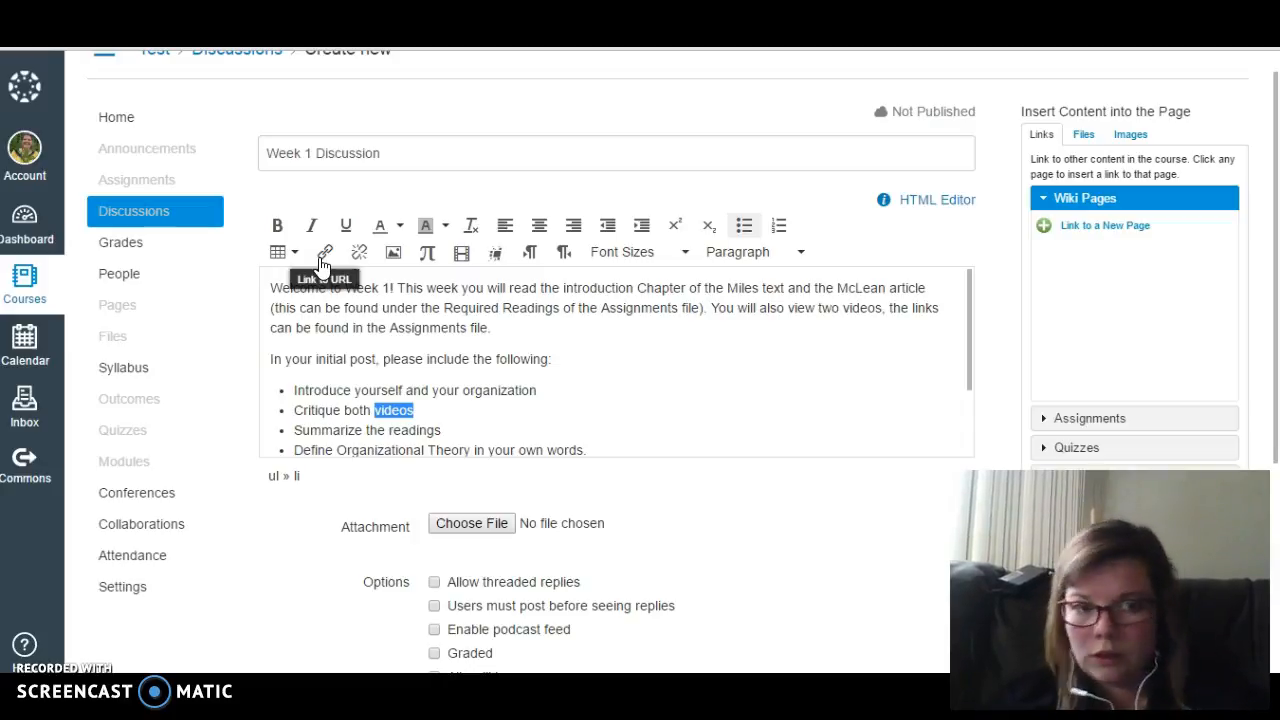
pyautogui.click(444, 405)
pyautogui.scroll(-1, 445, 404)
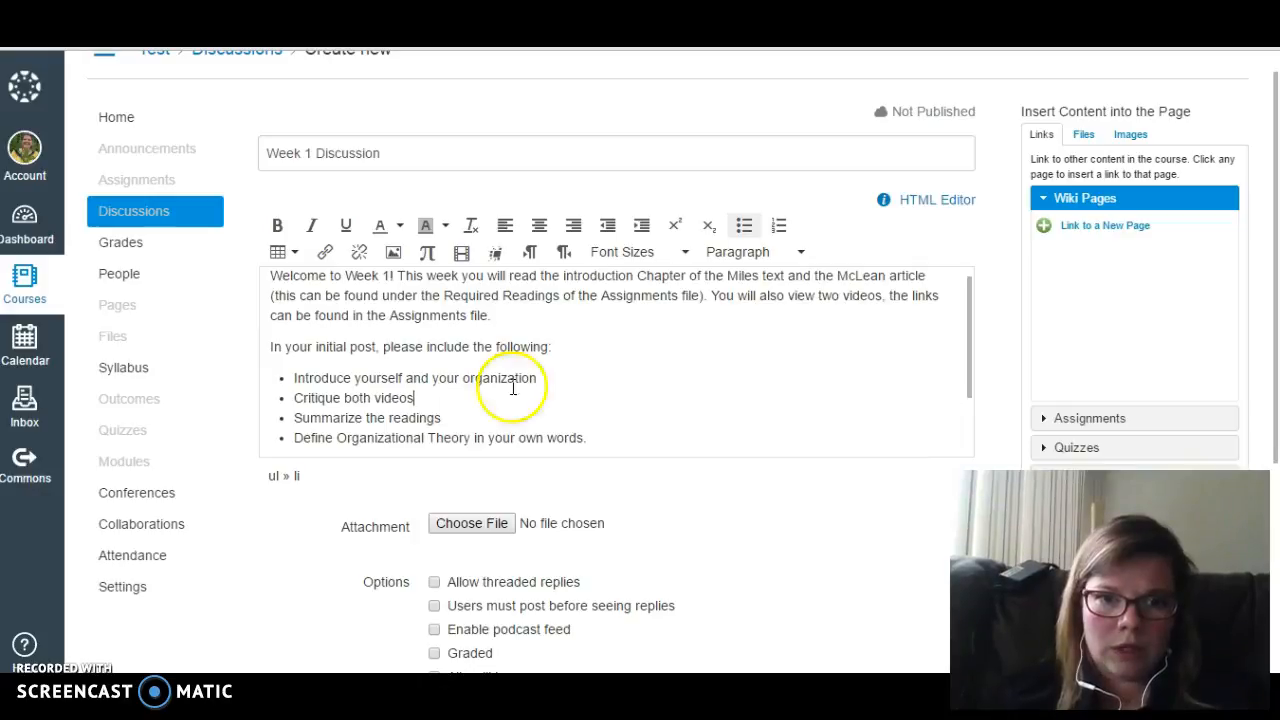
pyautogui.doubleClick(394, 398)
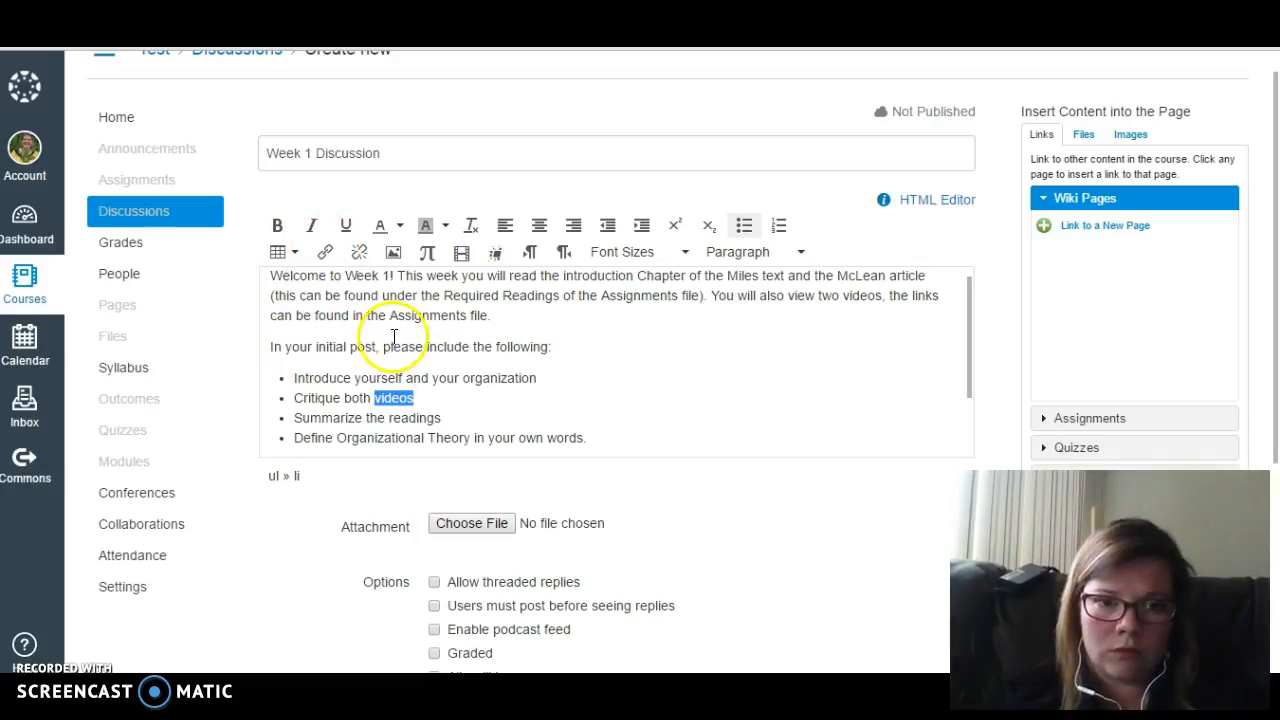
pyautogui.click(443, 399)
# Allow threaded replies on the discussion and require users to post before seeing replies.
pyautogui.scroll(-1, 444, 399)
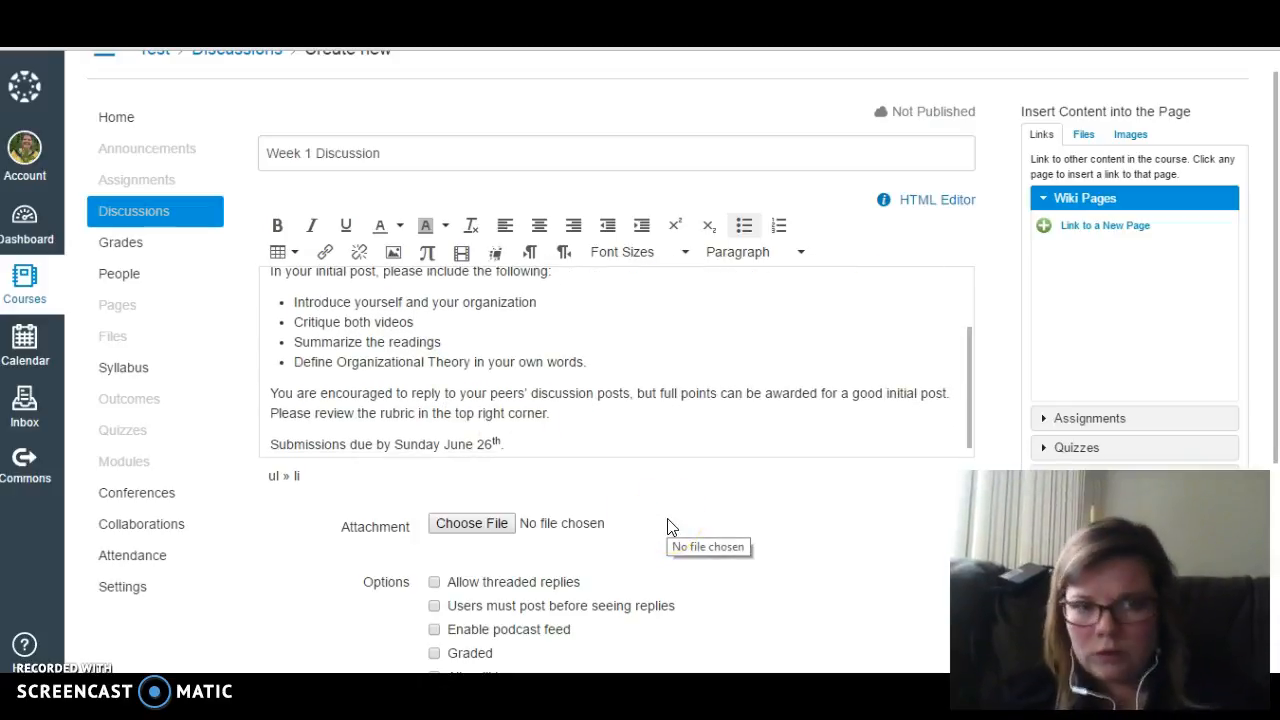
pyautogui.scroll(-3, 670, 527)
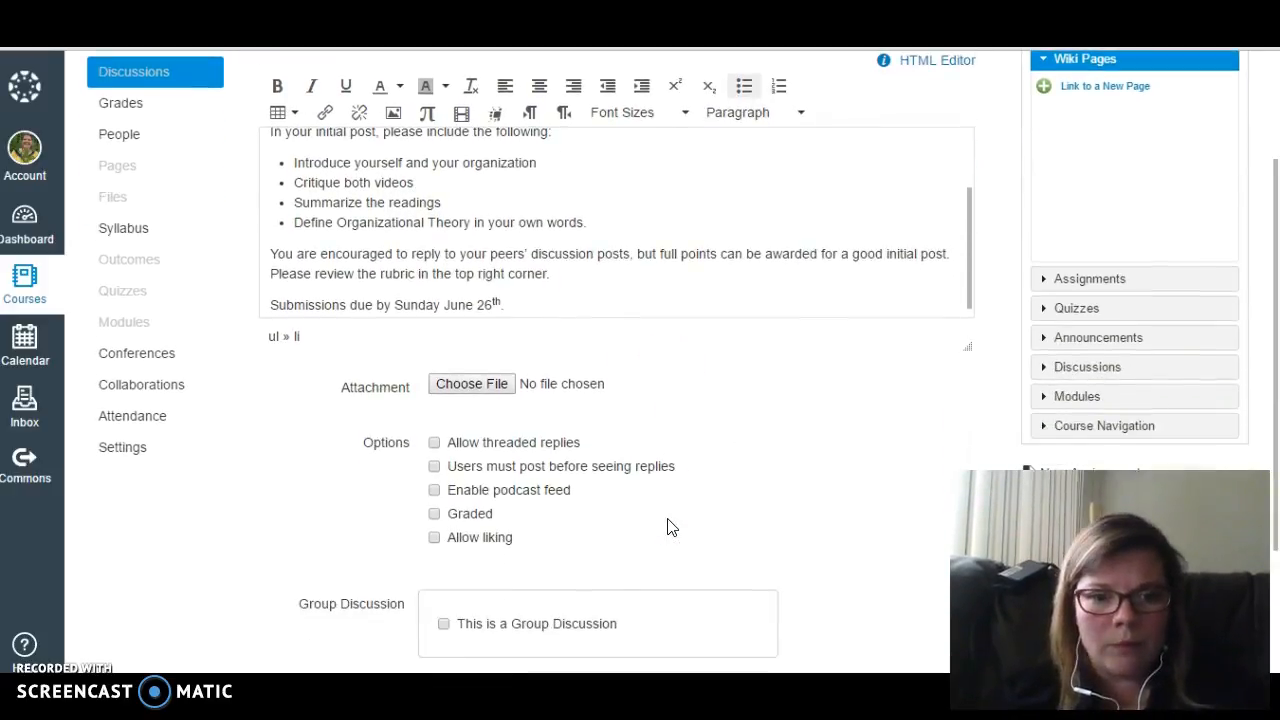
pyautogui.click(436, 443)
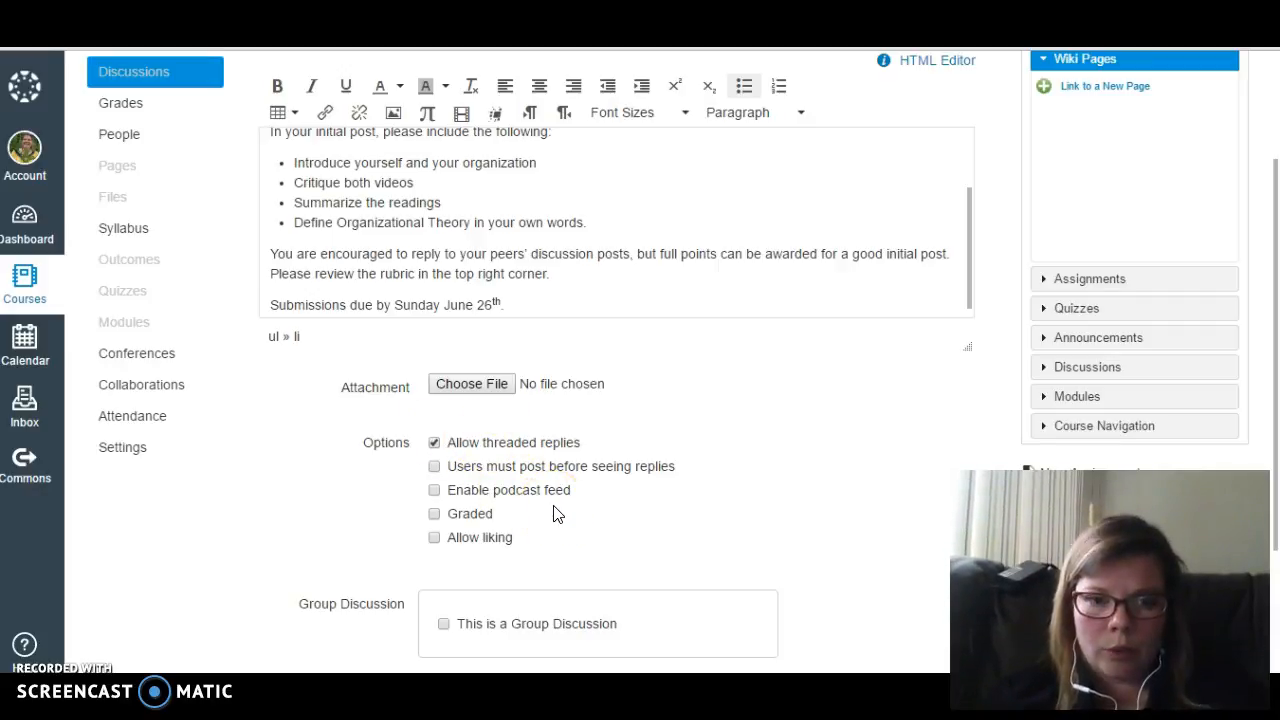
pyautogui.scroll(-1, 560, 491)
pyautogui.click(505, 467)
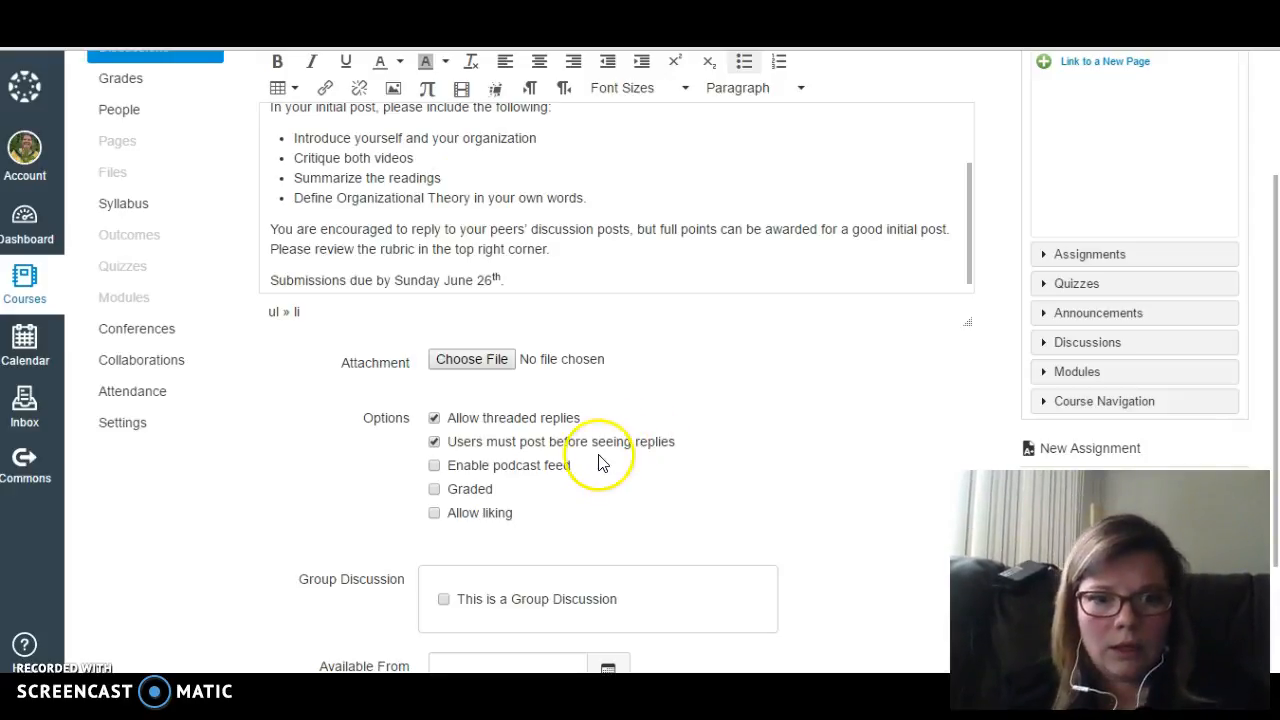
# Mark the Week 1 discussion as graded.
pyautogui.scroll(-1, 600, 460)
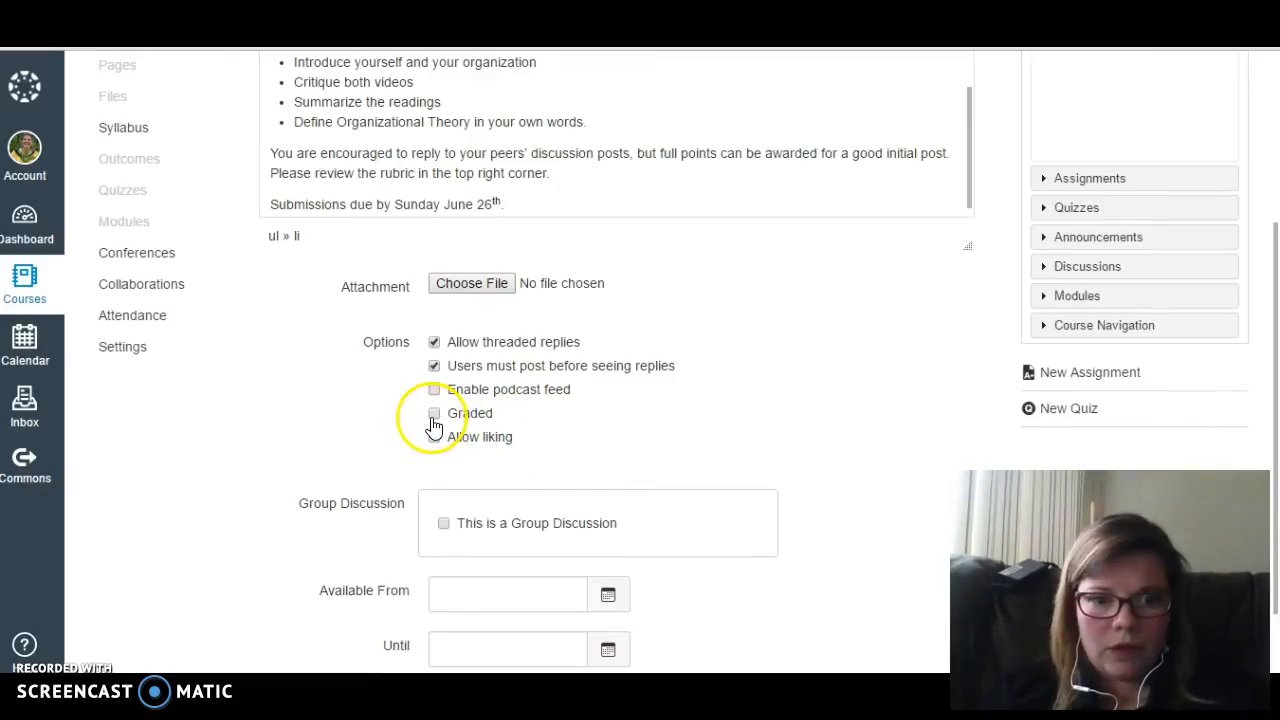
pyautogui.click(433, 415)
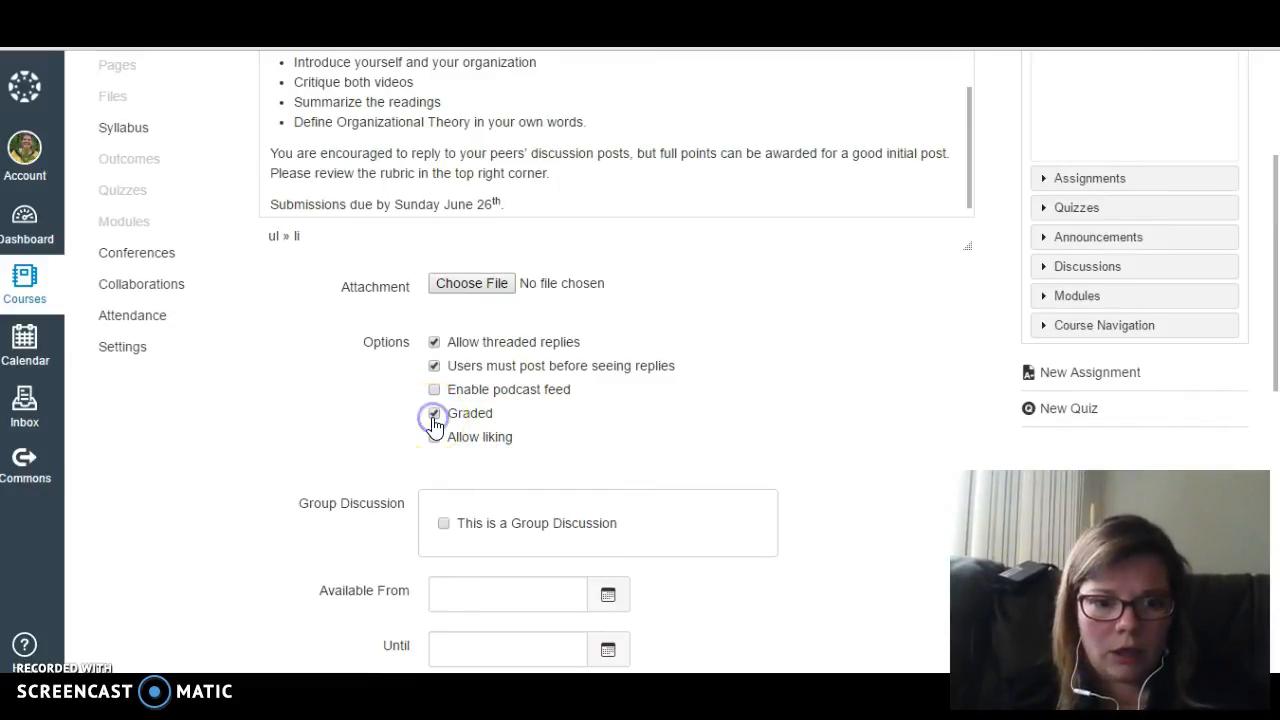
pyautogui.scroll(-3, 435, 424)
pyautogui.scroll(-2, 435, 424)
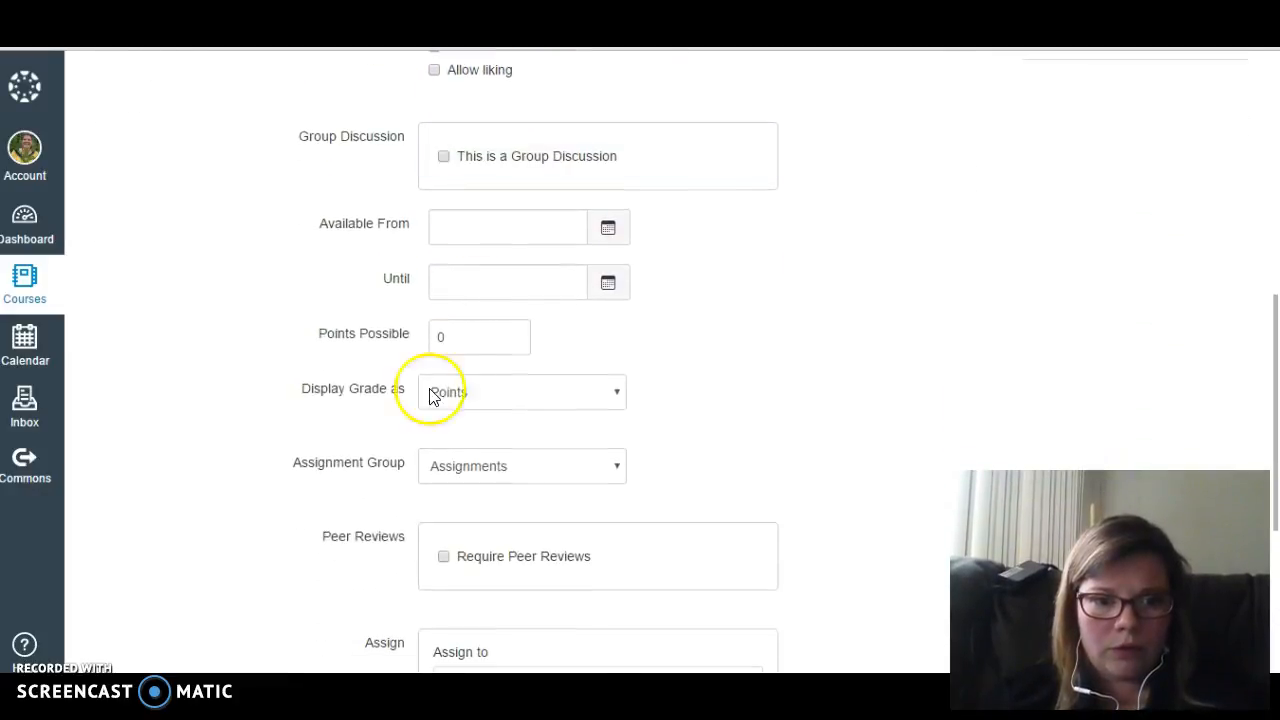
pyautogui.scroll(3, 490, 152)
pyautogui.scroll(-2, 488, 158)
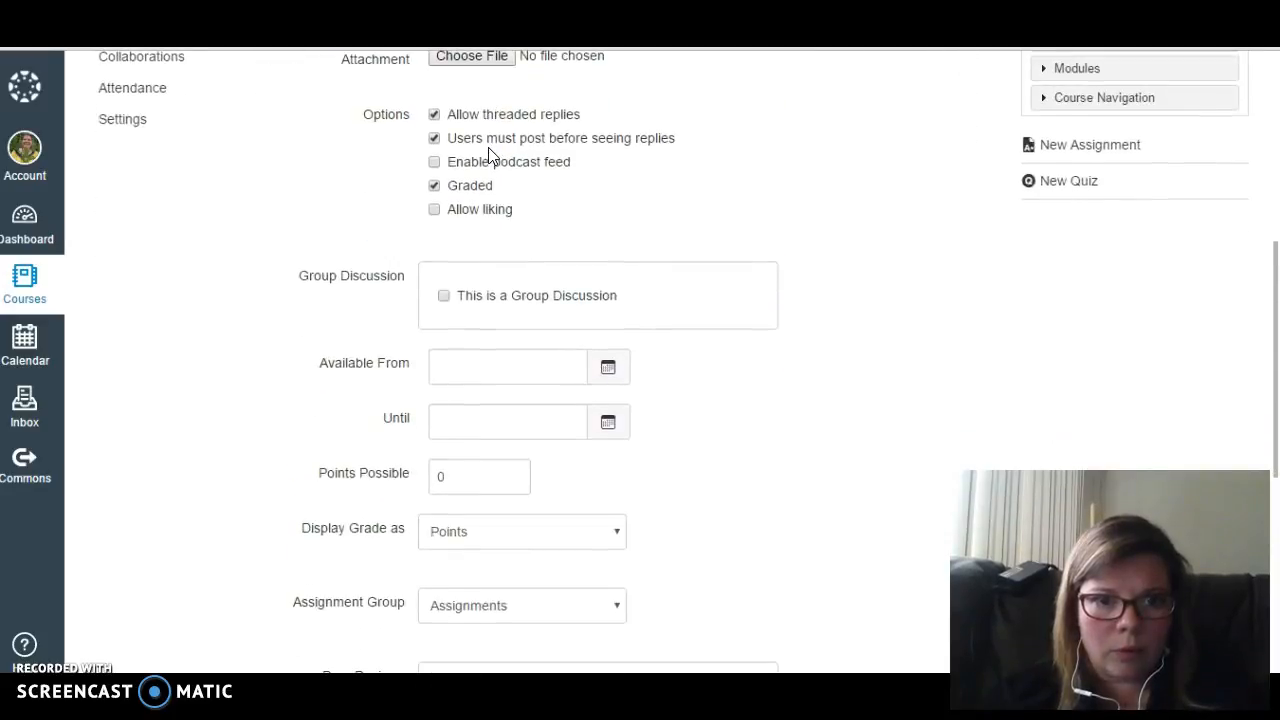
pyautogui.click(435, 122)
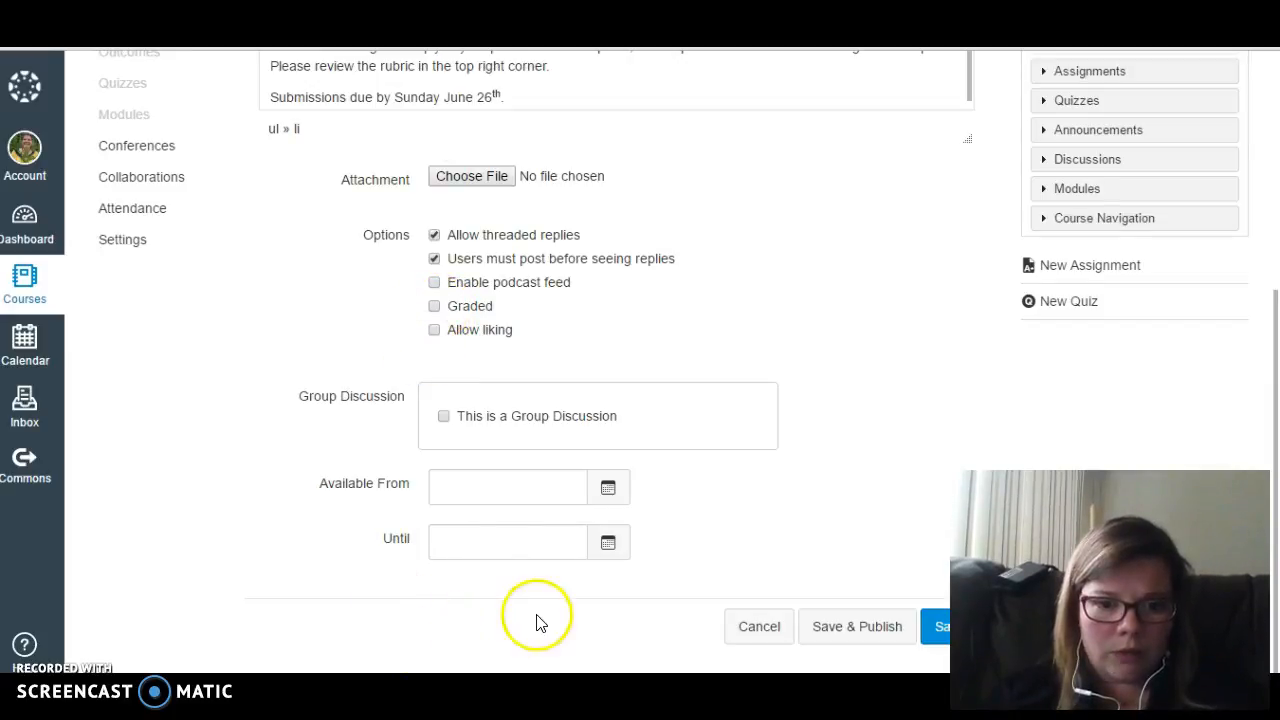
pyautogui.click(434, 306)
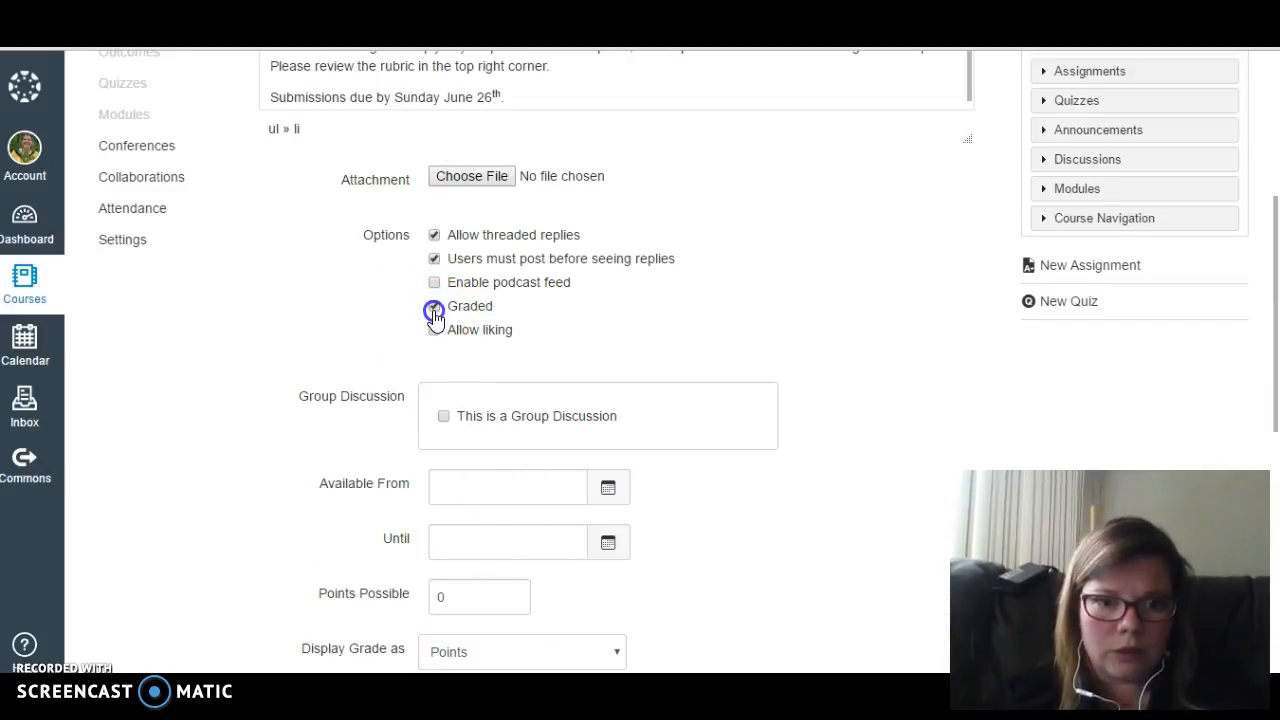
# Set the discussion's points possible to 20 and keep the grade displayed as Points.
pyautogui.scroll(-3, 700, 410)
pyautogui.moveTo(483, 297); pyautogui.dragTo(410, 302)
pyautogui.write('20')
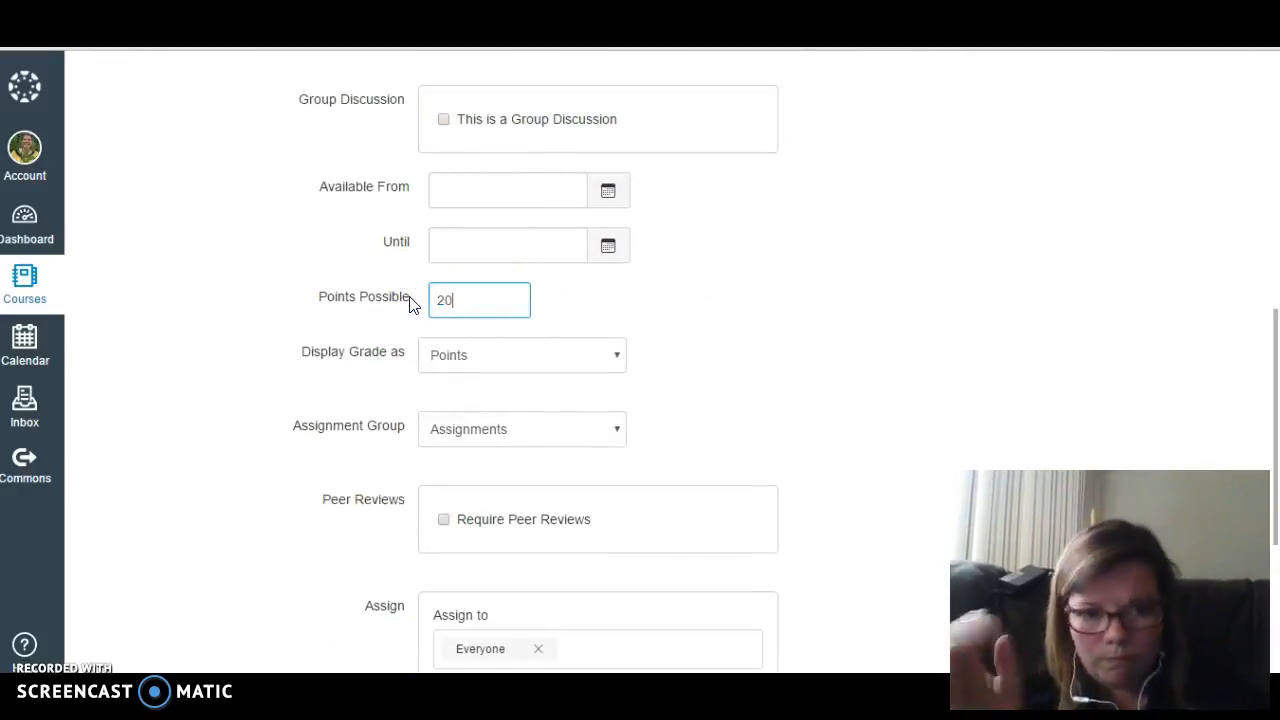
pyautogui.click(480, 355)
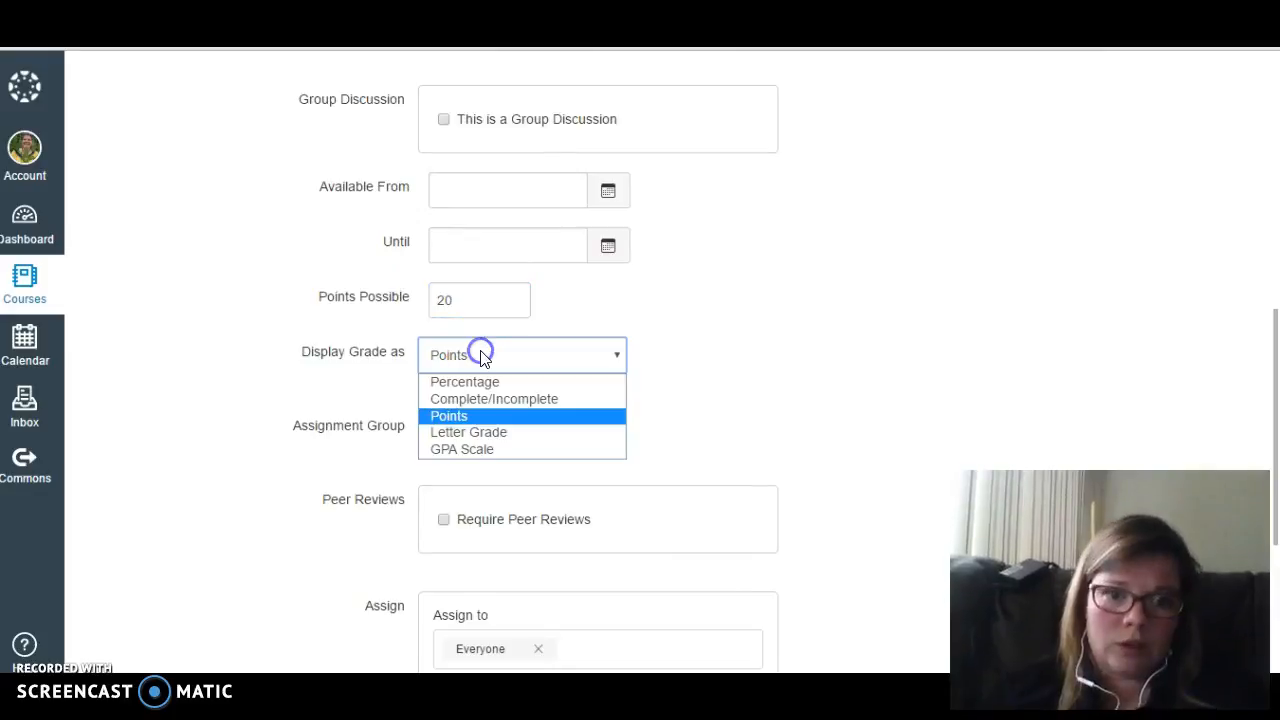
pyautogui.click(682, 341)
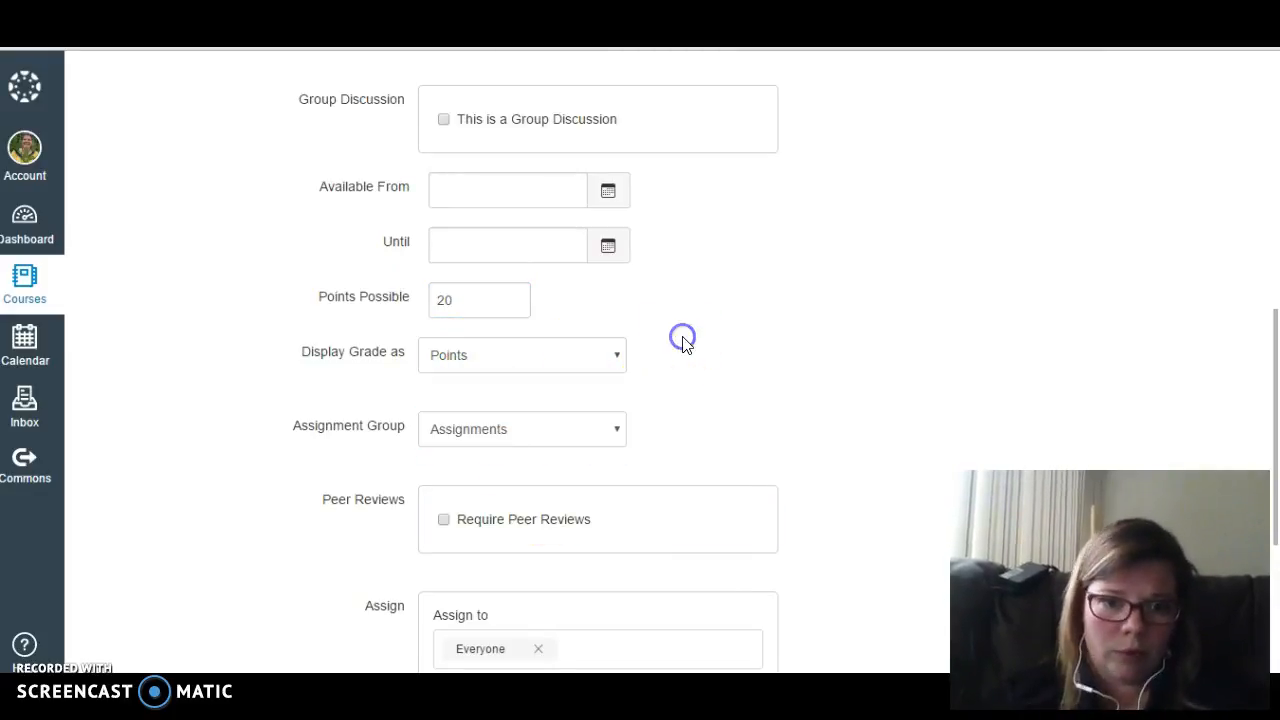
# Try requiring peer reviews on the discussion with manual assignment.
pyautogui.scroll(-2, 686, 345)
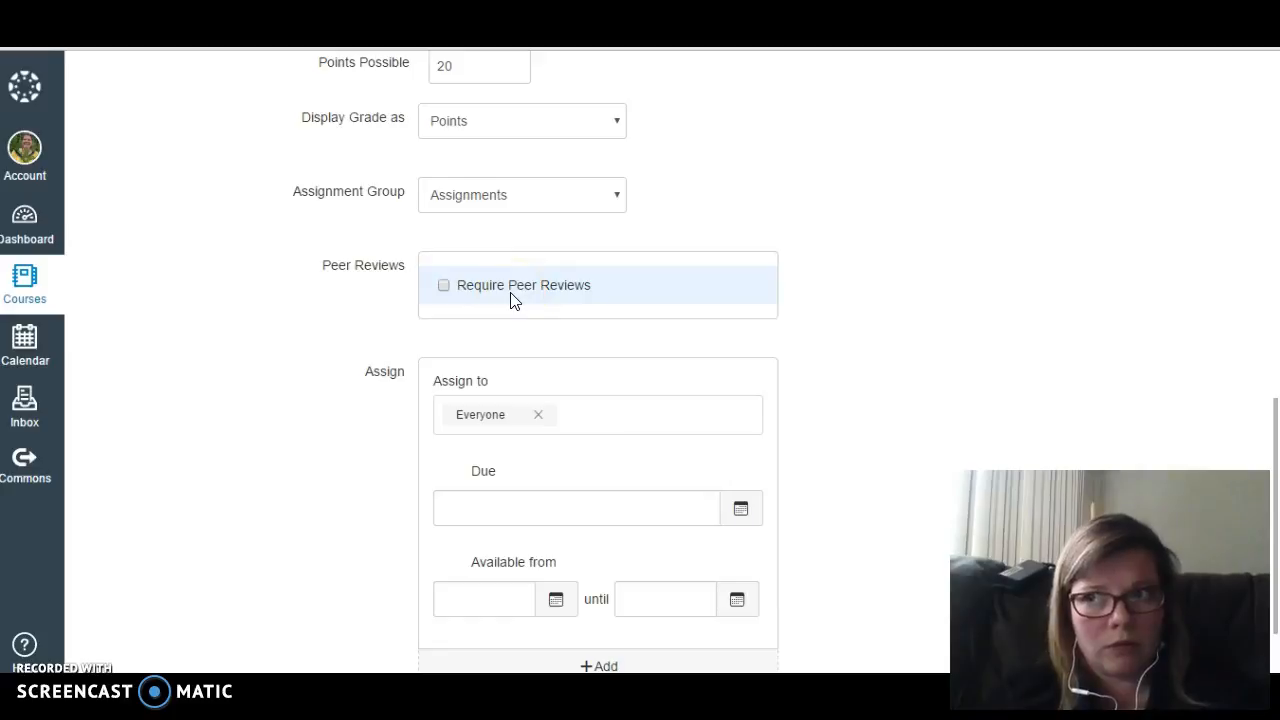
pyautogui.click(444, 288)
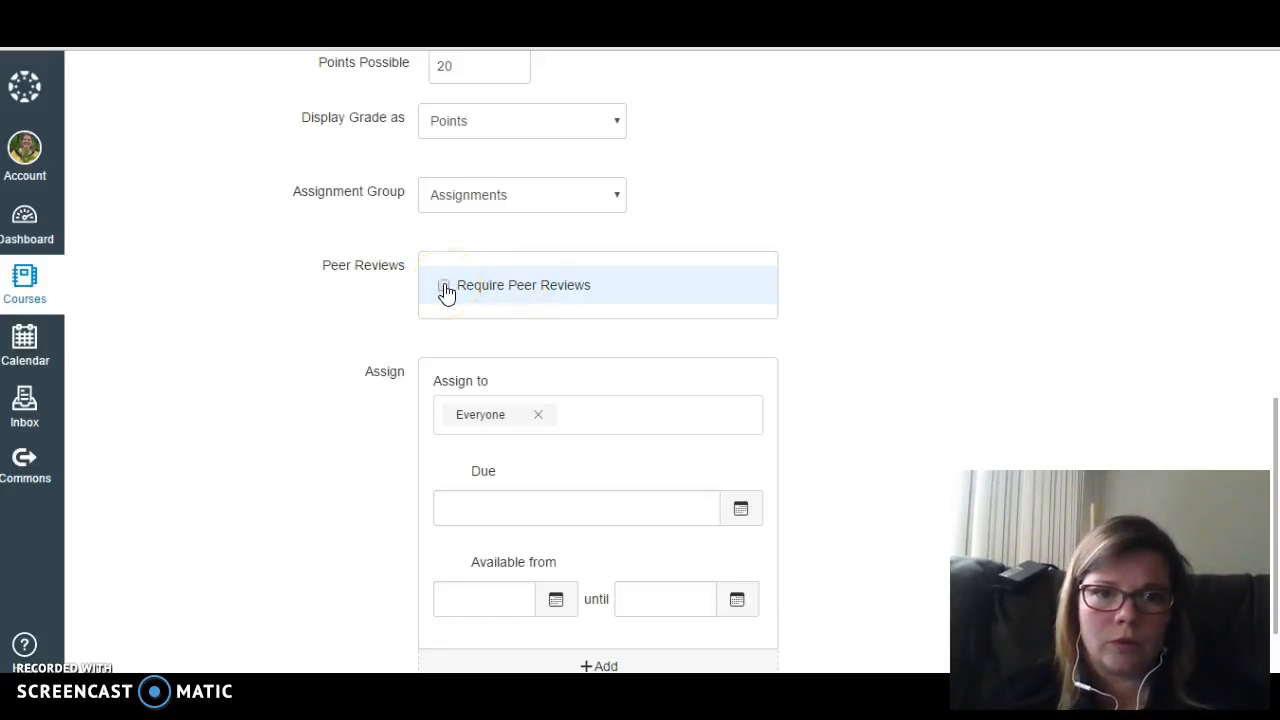
pyautogui.click(445, 289)
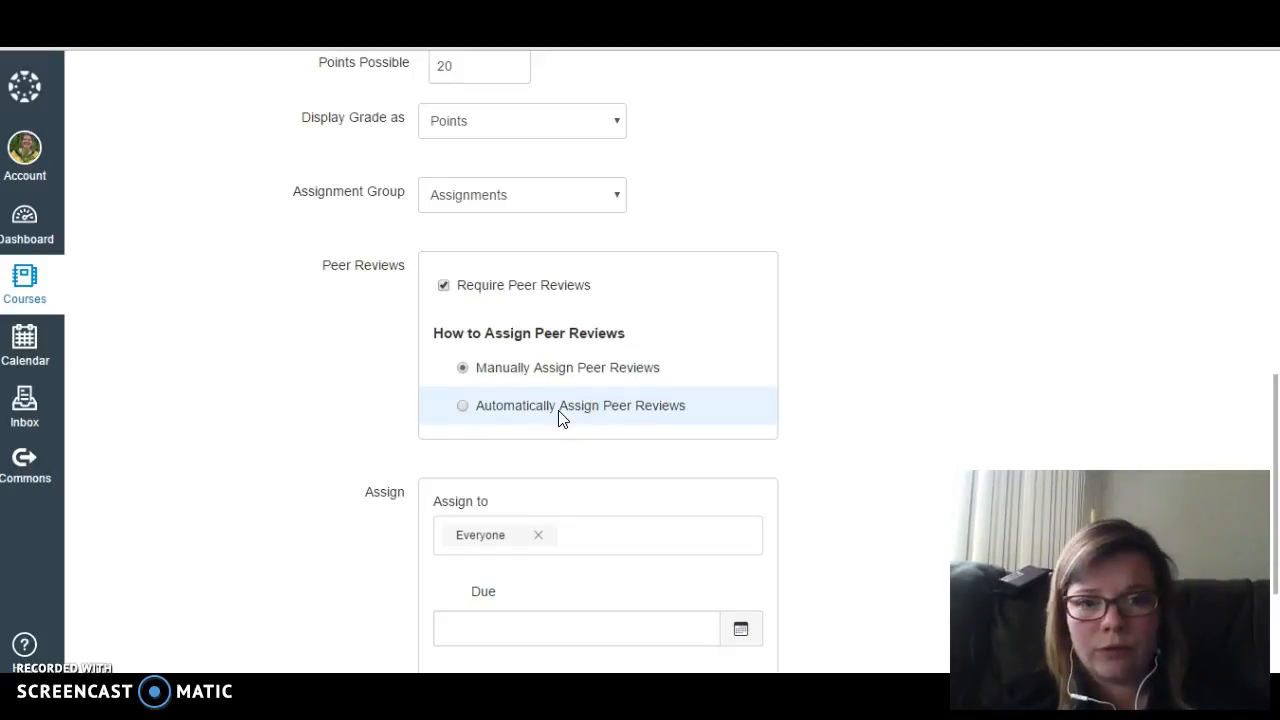
pyautogui.click(492, 362)
pyautogui.click(445, 285)
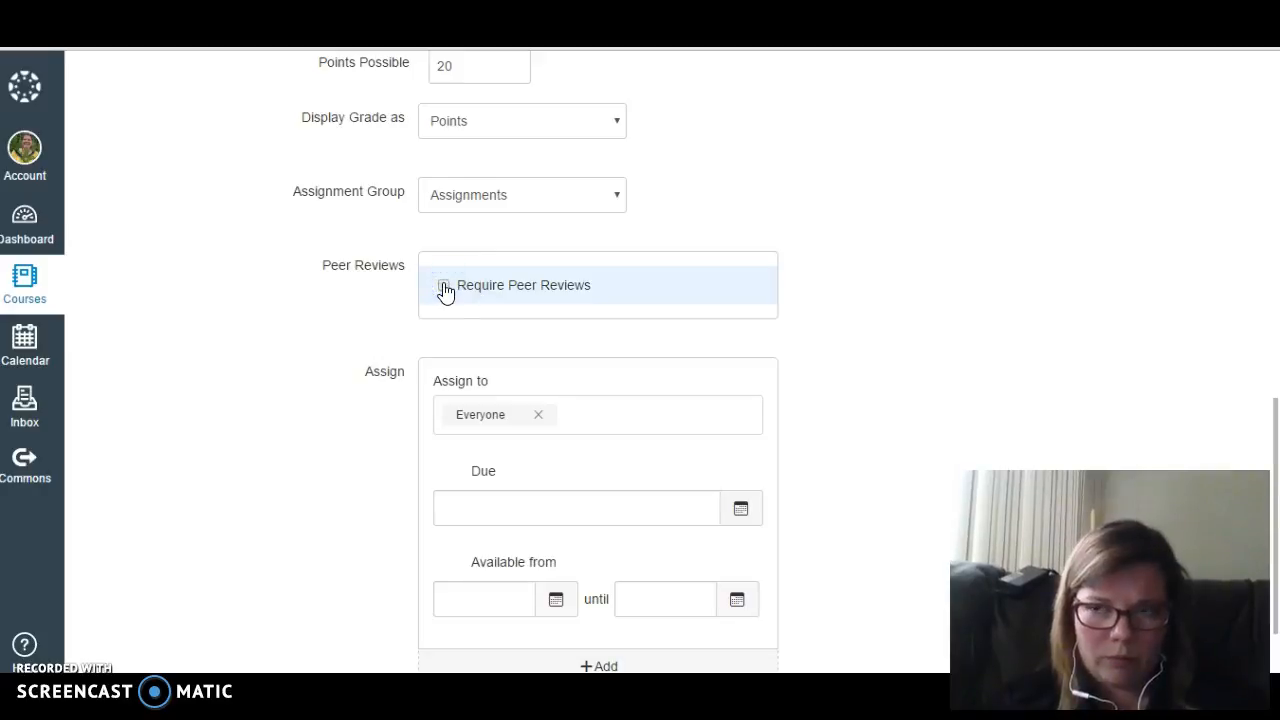
# Set the discussion's due date for everyone to June 26, 2016.
pyautogui.scroll(-1, 720, 340)
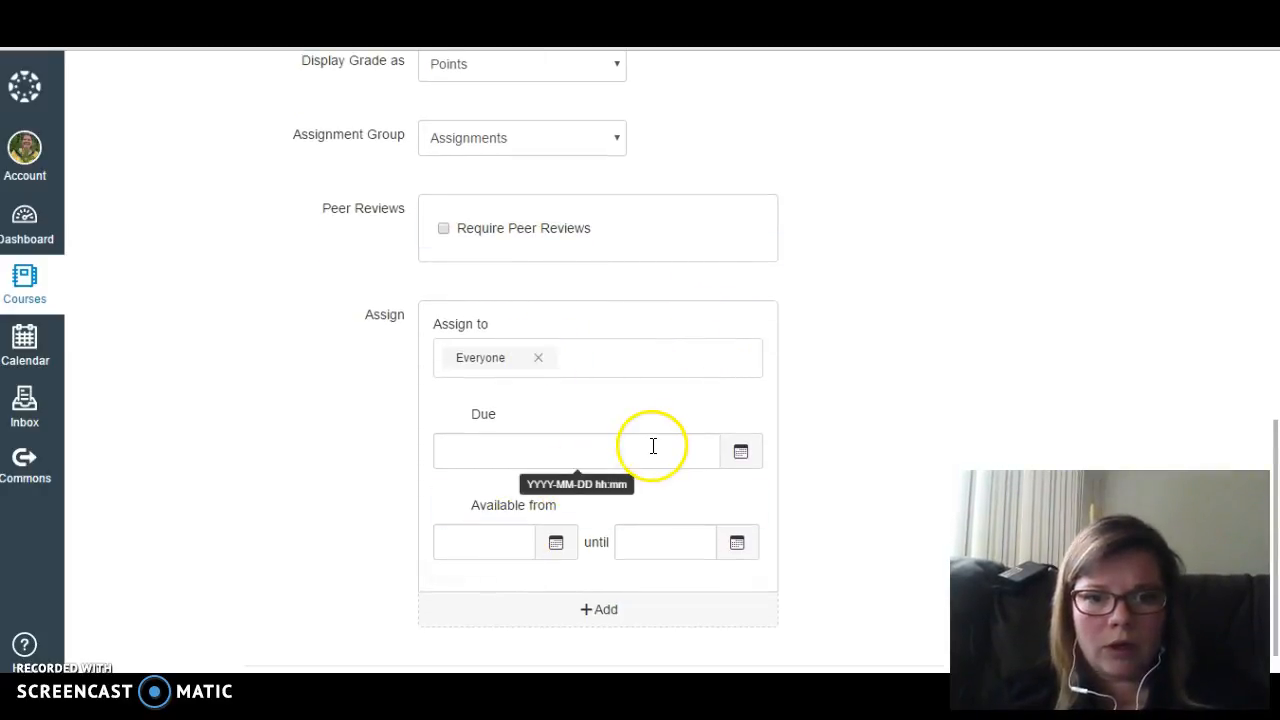
pyautogui.click(742, 456)
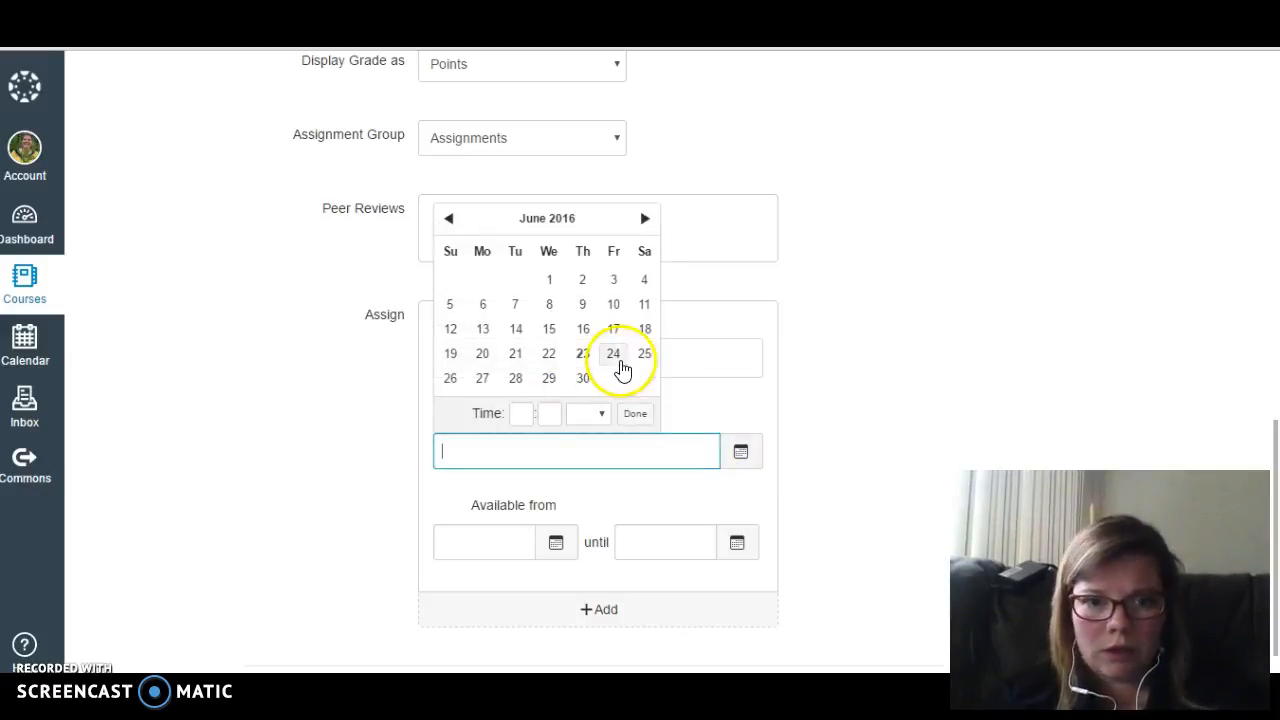
pyautogui.click(450, 378)
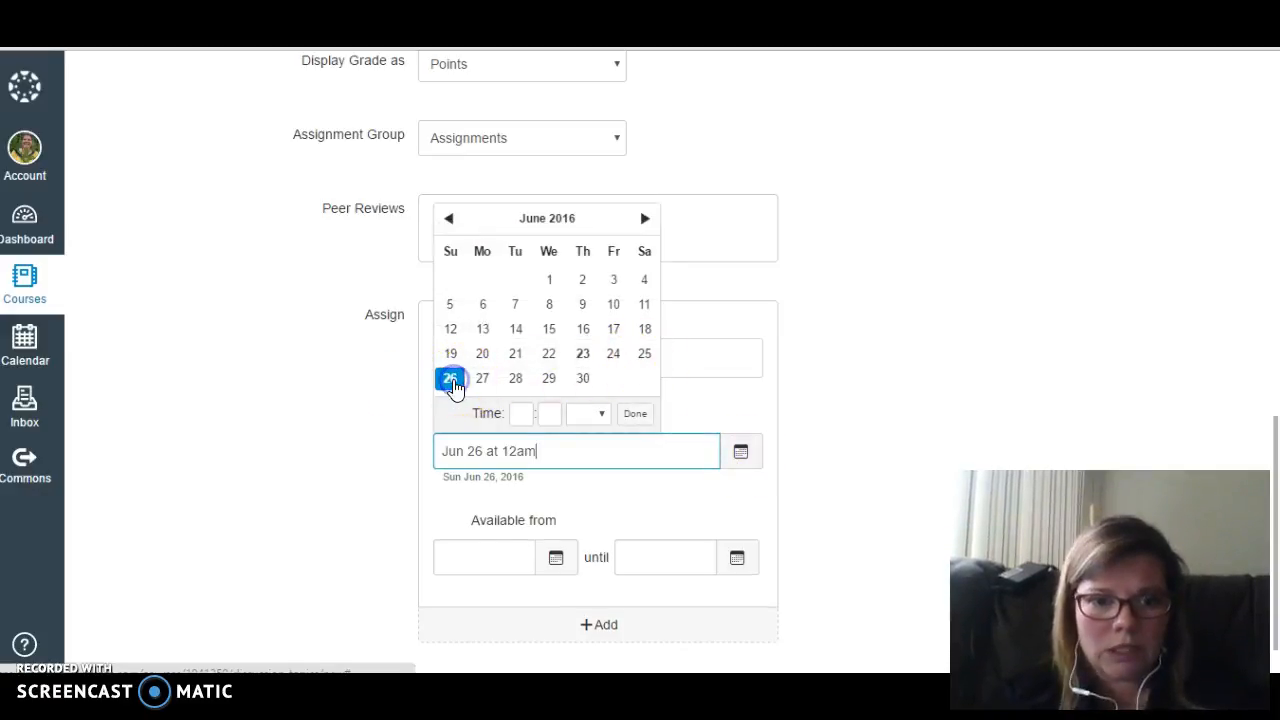
# Make the discussion available to everyone from June 20 until June 26, 2016.
pyautogui.click(556, 560)
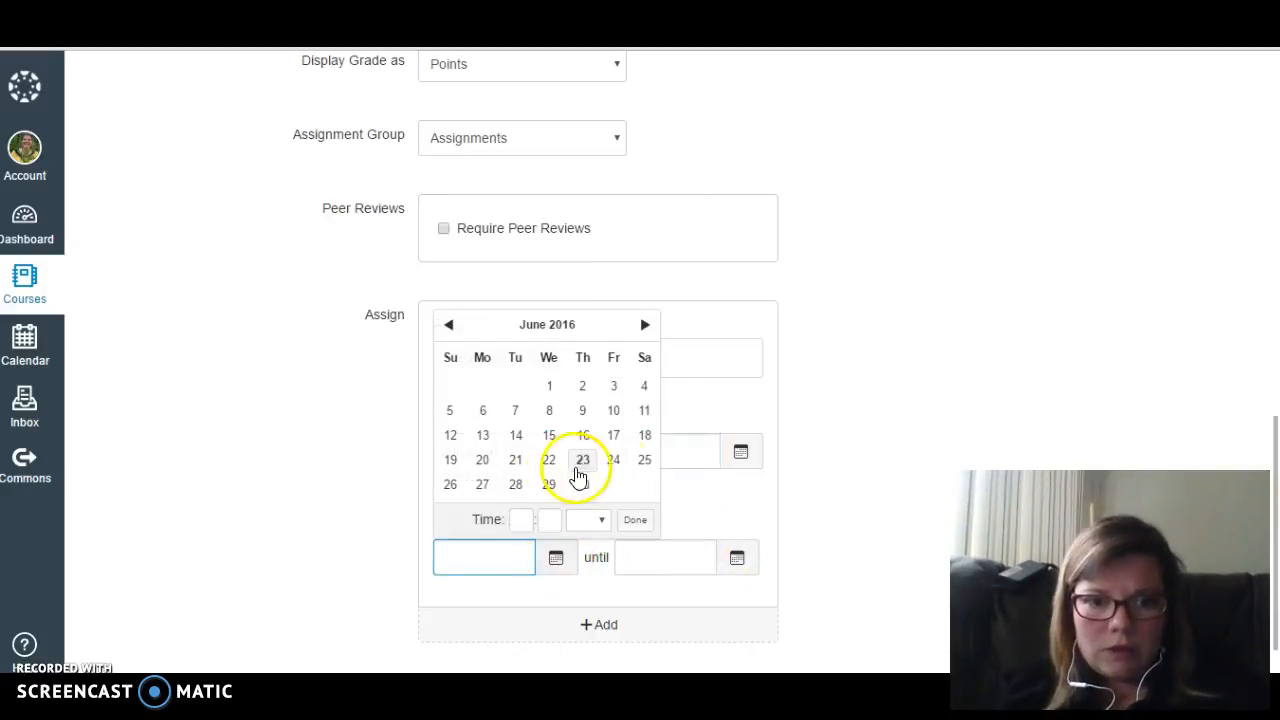
pyautogui.click(482, 460)
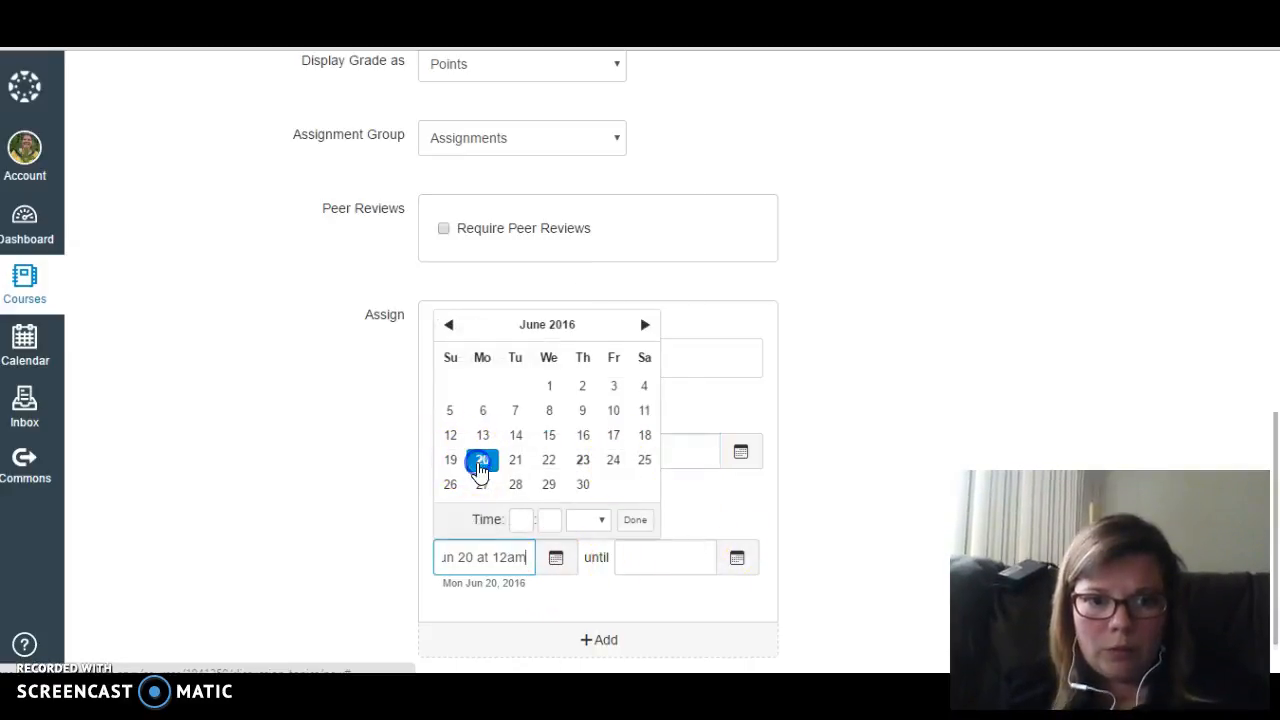
pyautogui.click(735, 568)
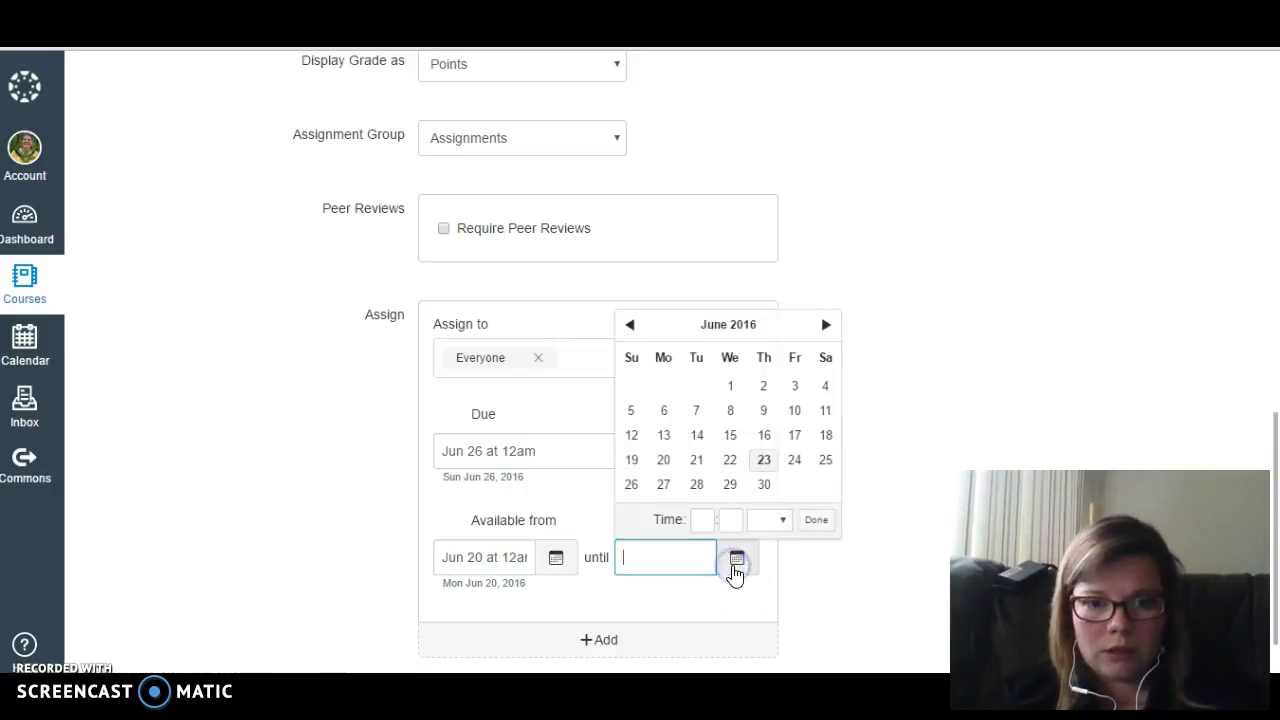
pyautogui.click(631, 484)
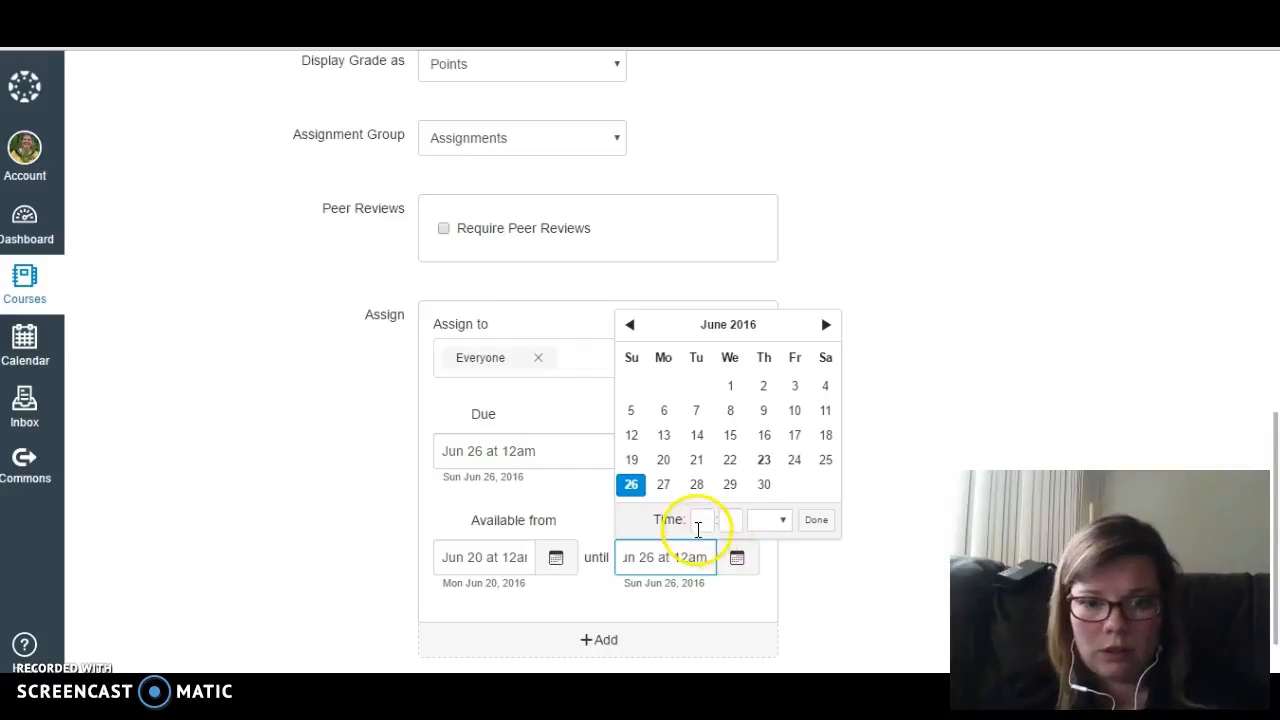
pyautogui.click(825, 524)
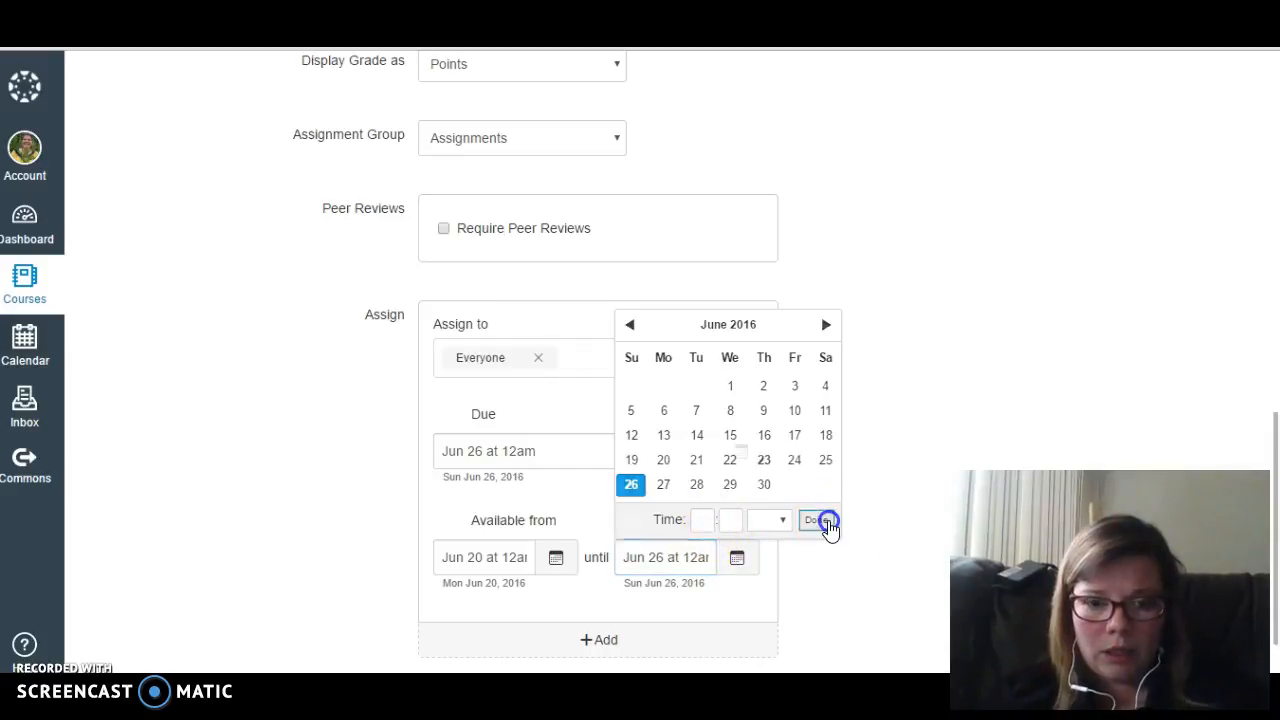
# Try adding a second assignment entry with its own dates for the Test course section.
pyautogui.scroll(-1, 797, 592)
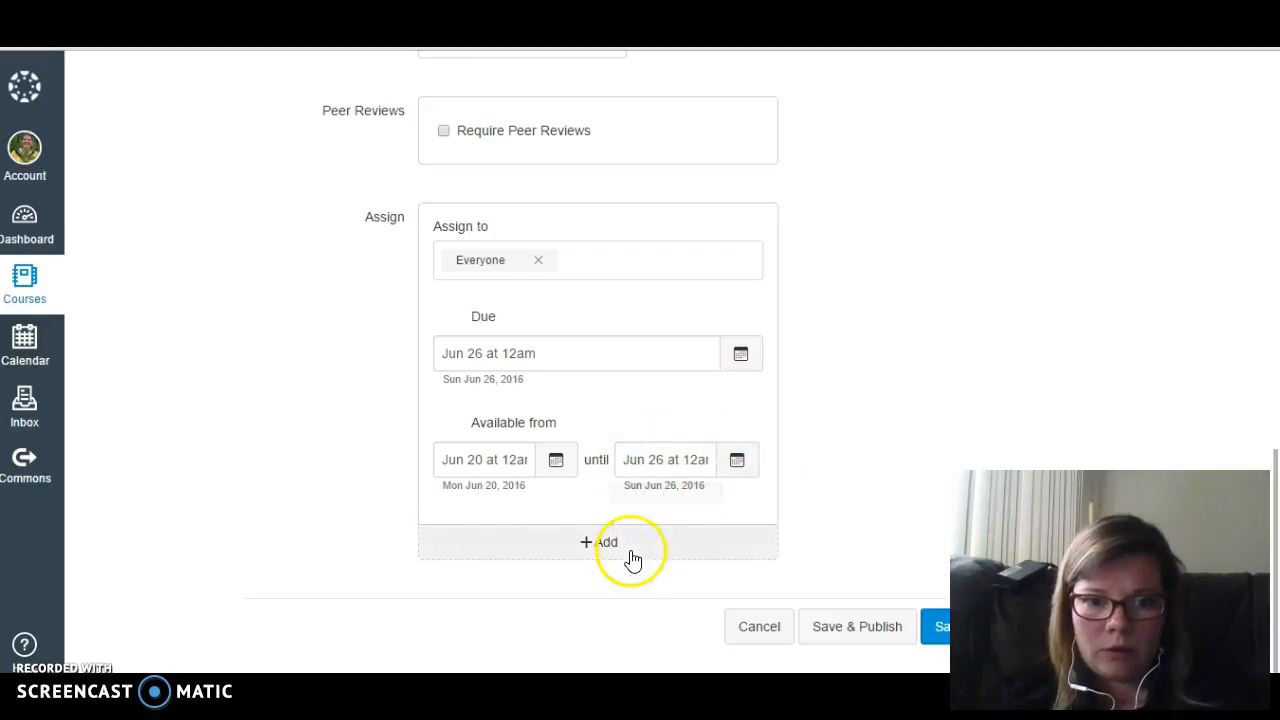
pyautogui.click(590, 545)
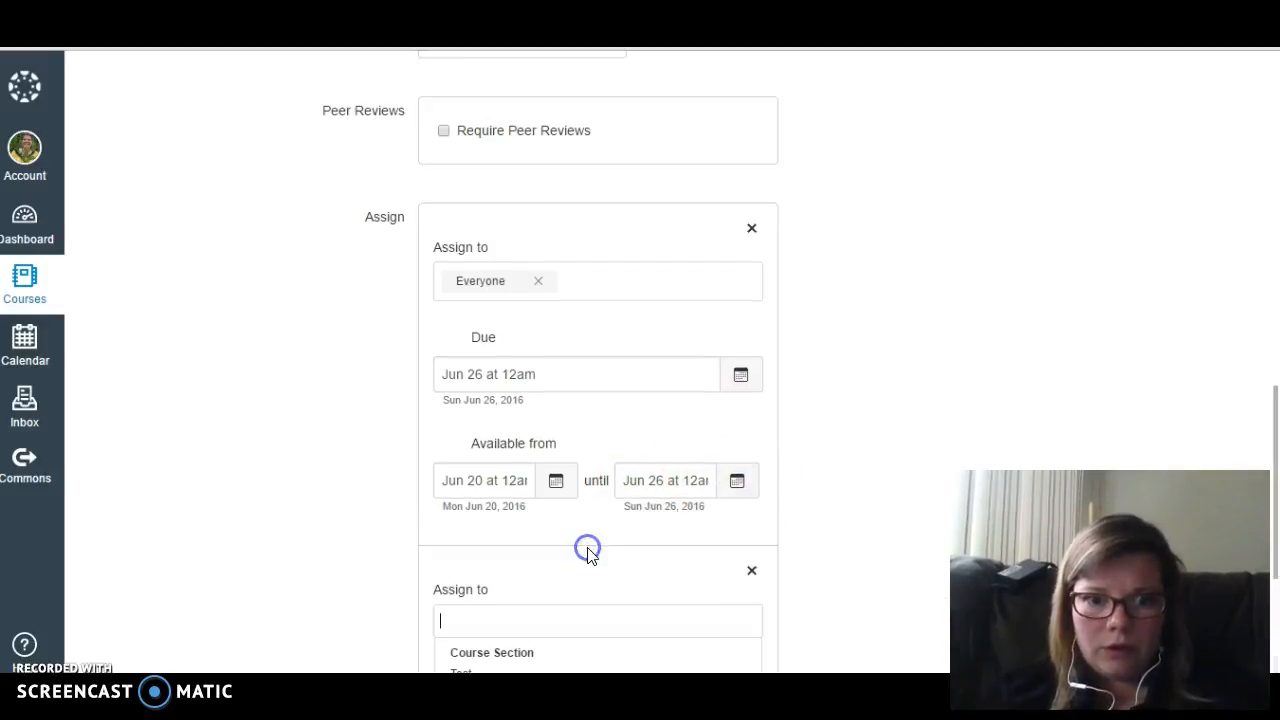
pyautogui.scroll(-2, 587, 550)
pyautogui.scroll(-1, 588, 550)
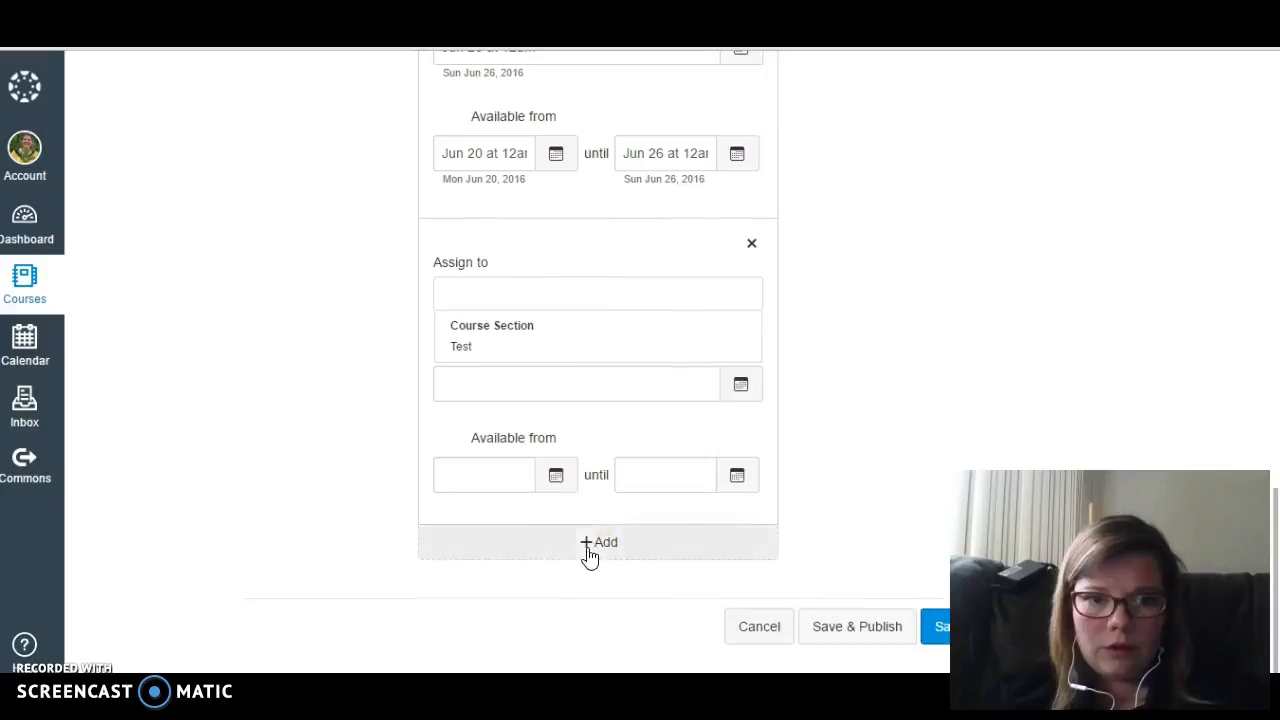
pyautogui.click(456, 350)
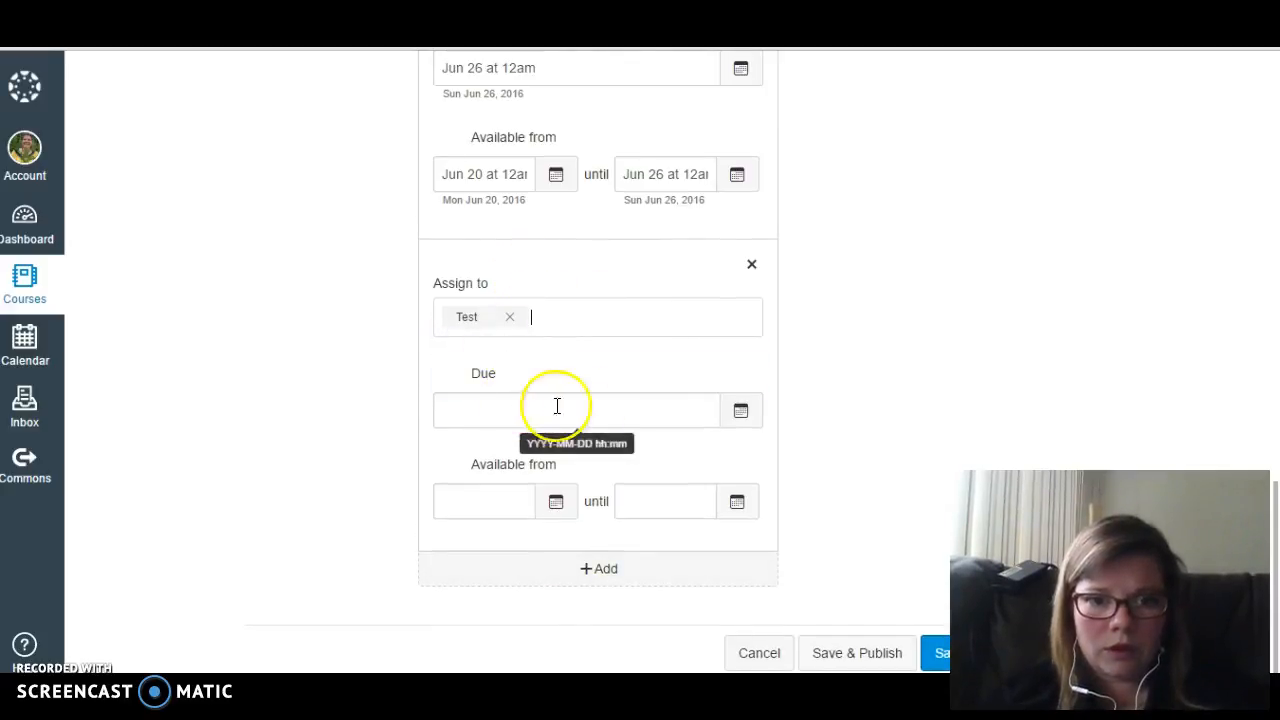
pyautogui.click(729, 412)
pyautogui.click(837, 394)
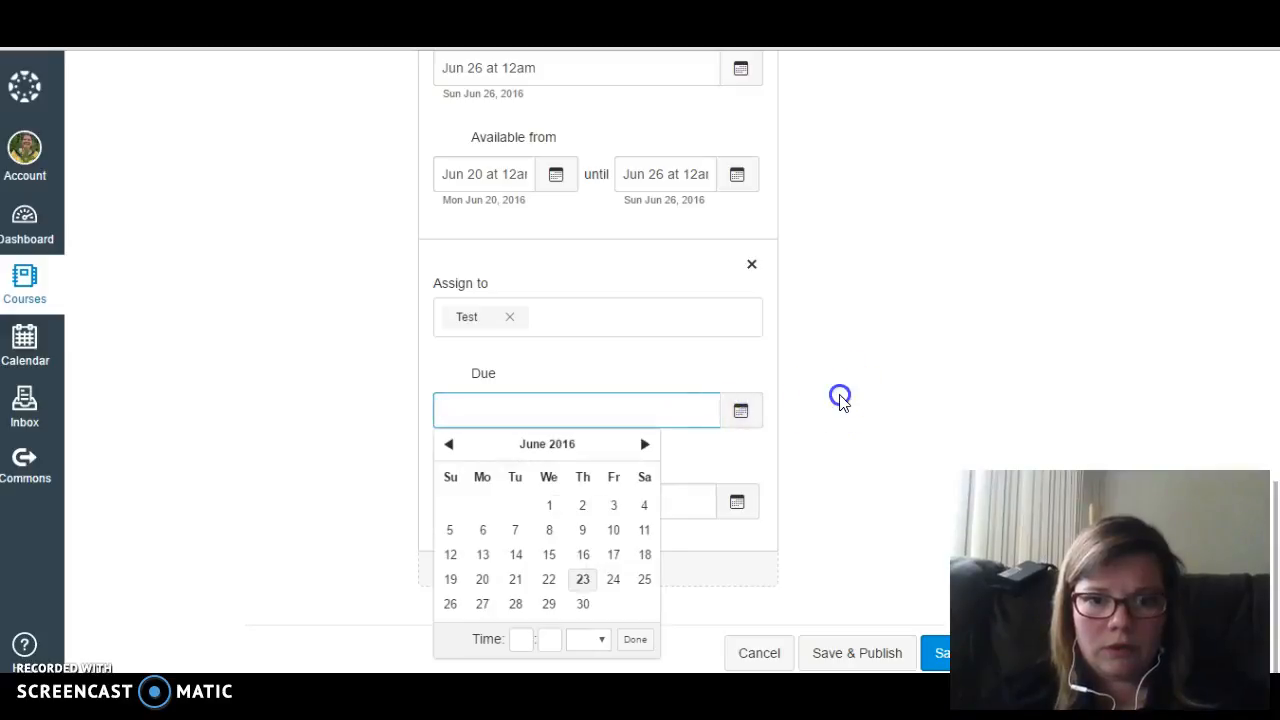
pyautogui.click(751, 264)
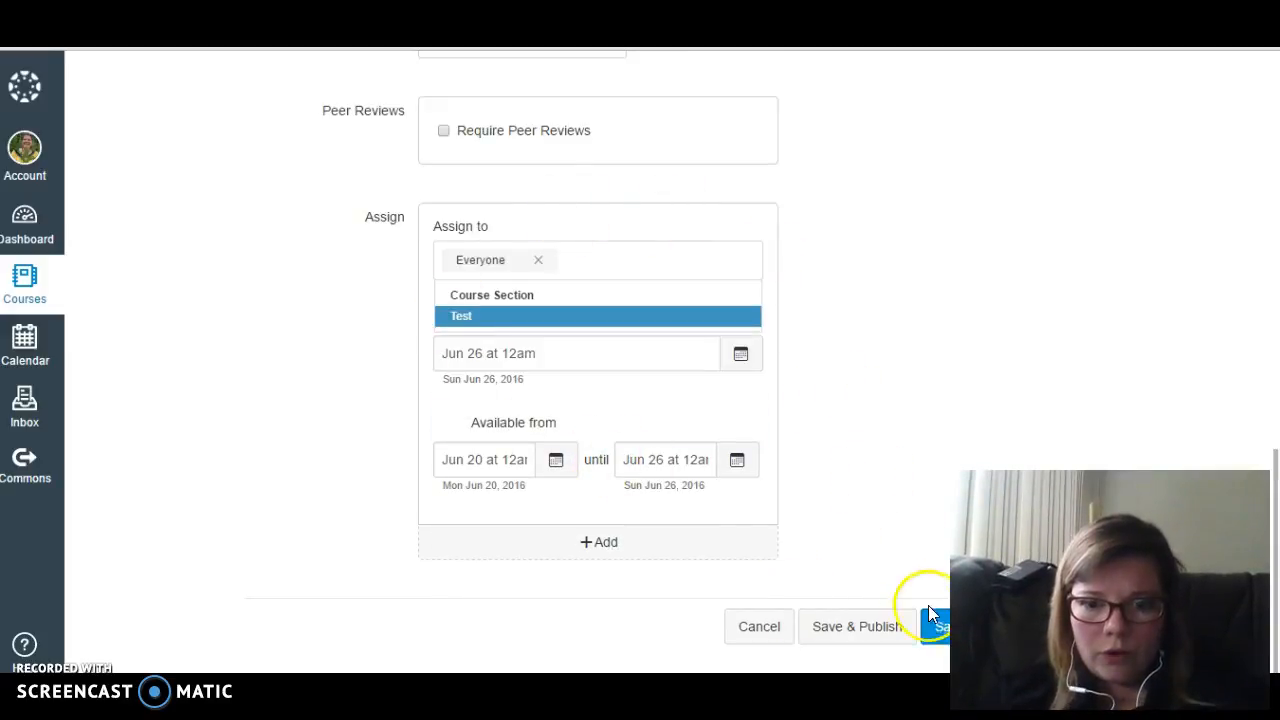
# Save and publish the Week 1 discussion.
pyautogui.click(866, 627)
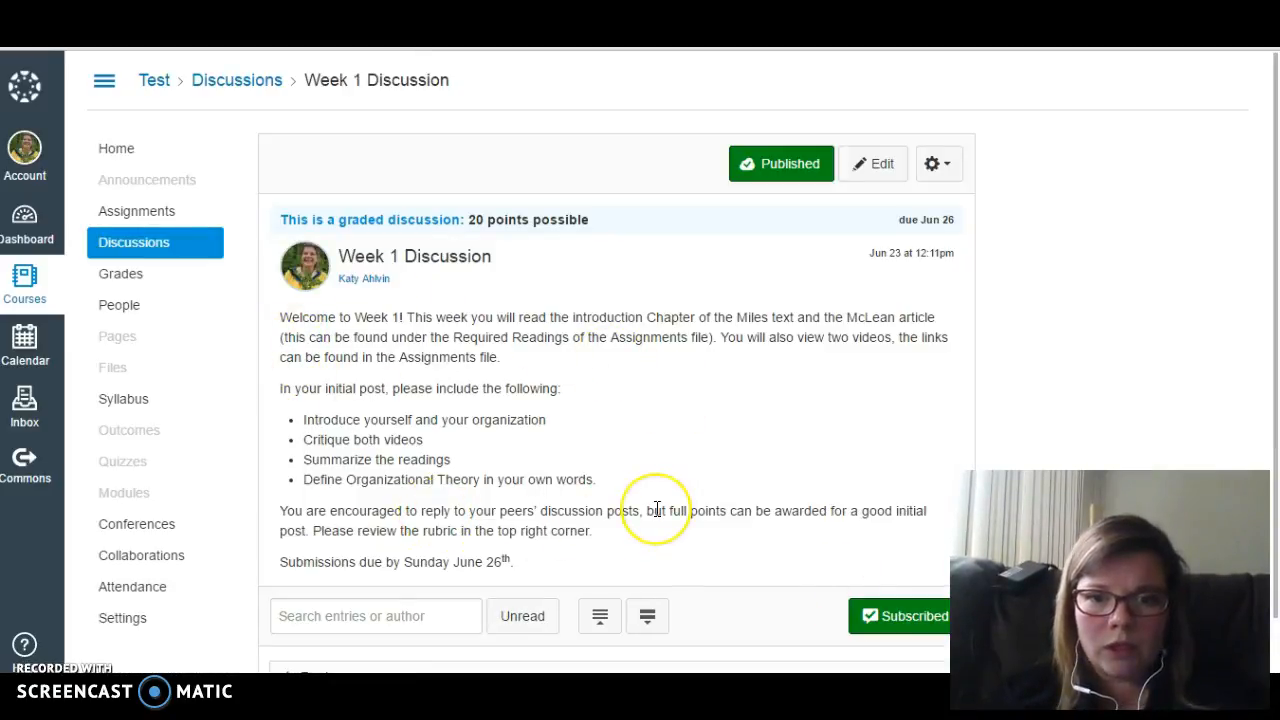
# Add a rubric to the published discussion and title it "Week 1 discussion".
pyautogui.doubleClick(443, 531)
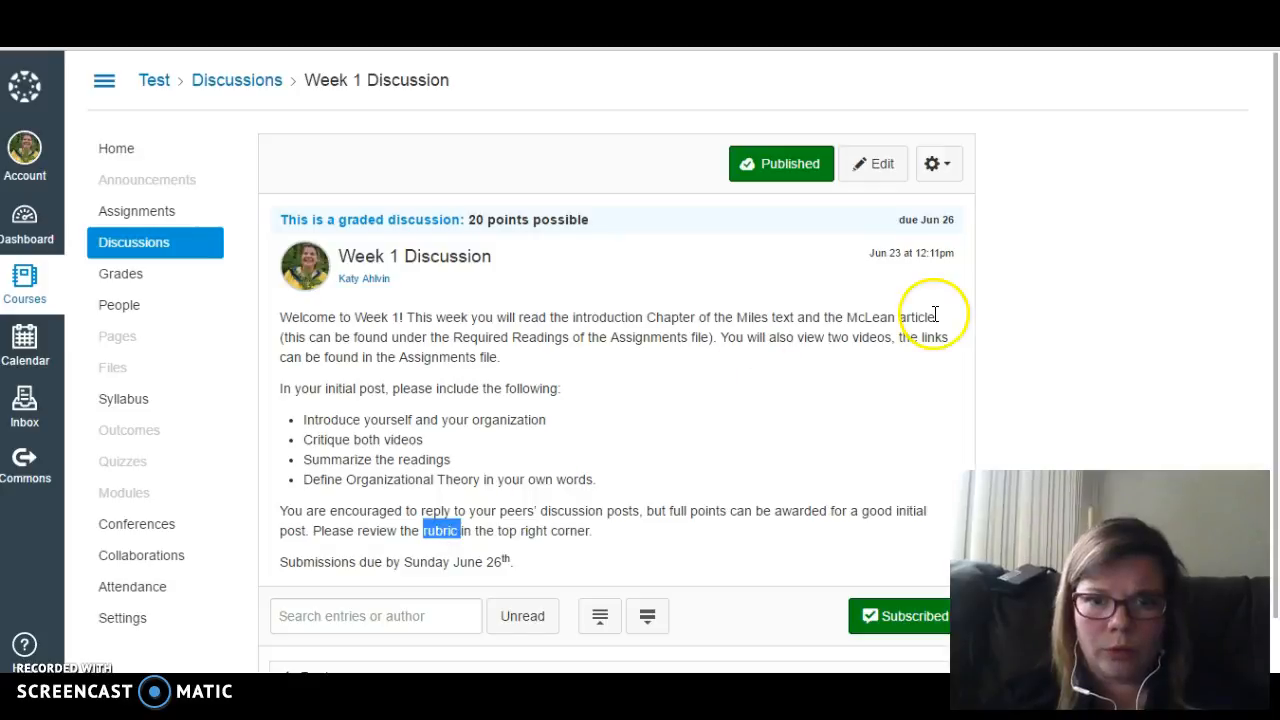
pyautogui.click(931, 165)
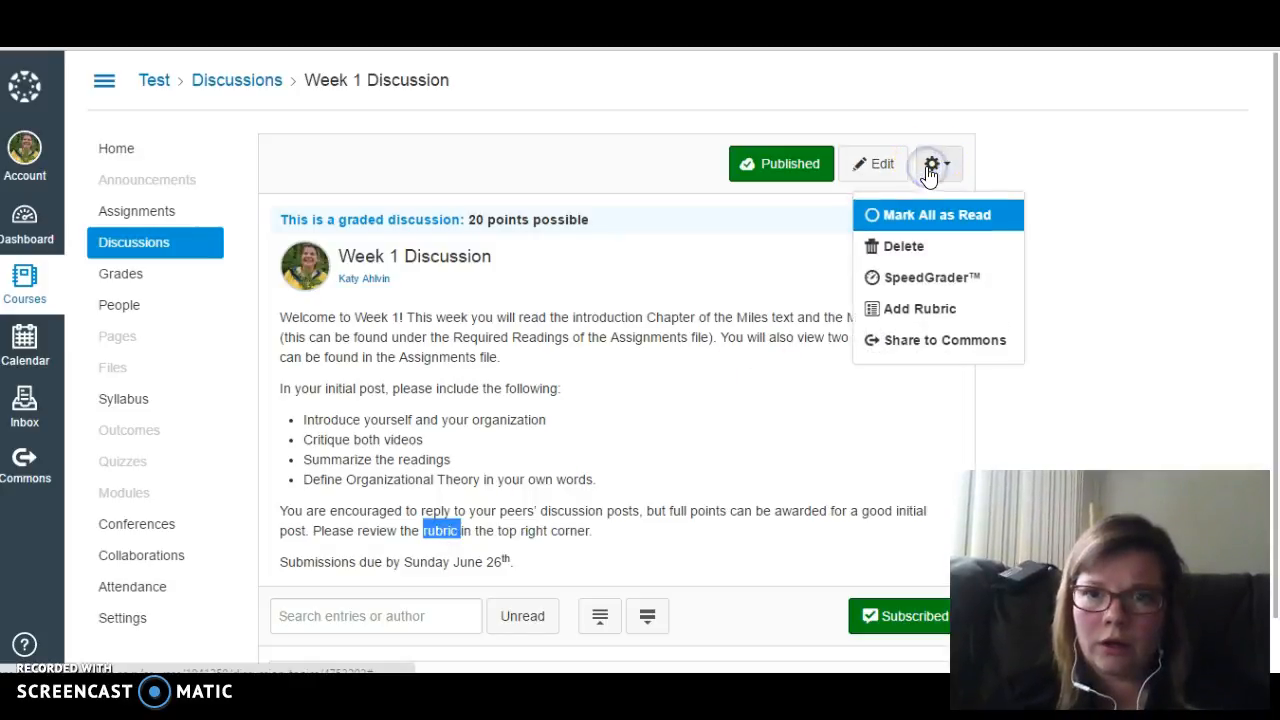
pyautogui.click(917, 309)
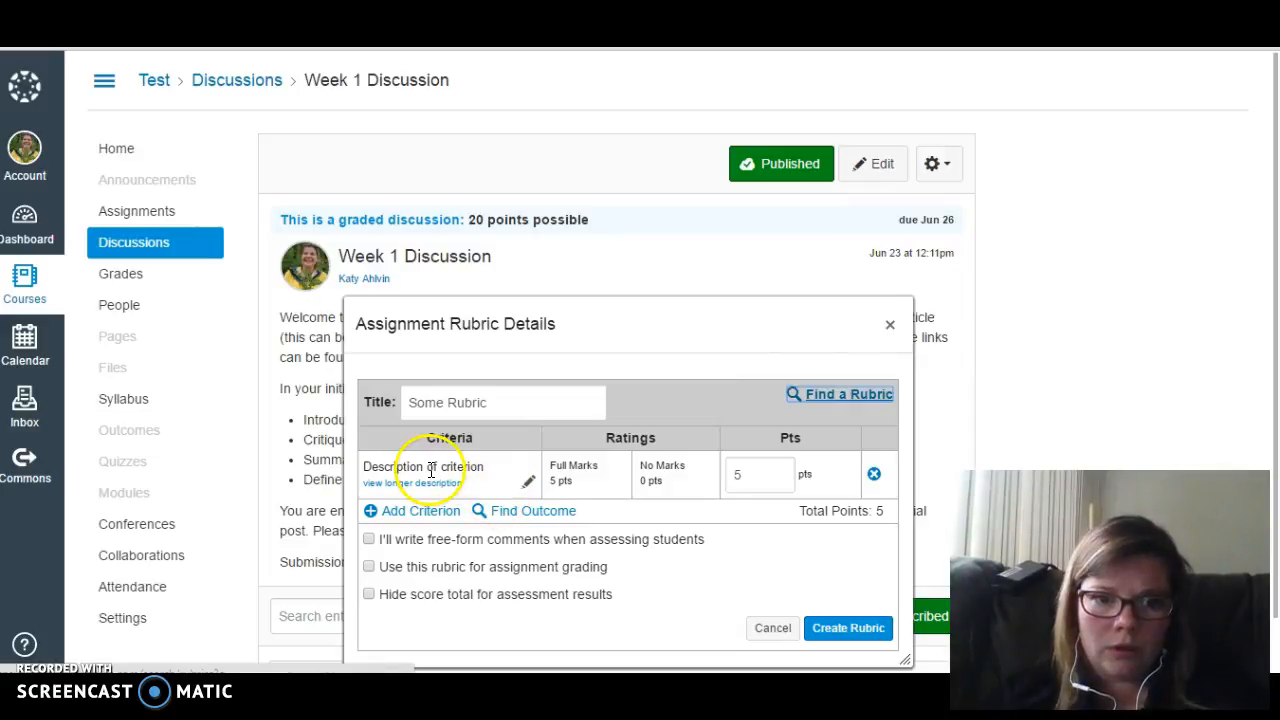
pyautogui.click(466, 404)
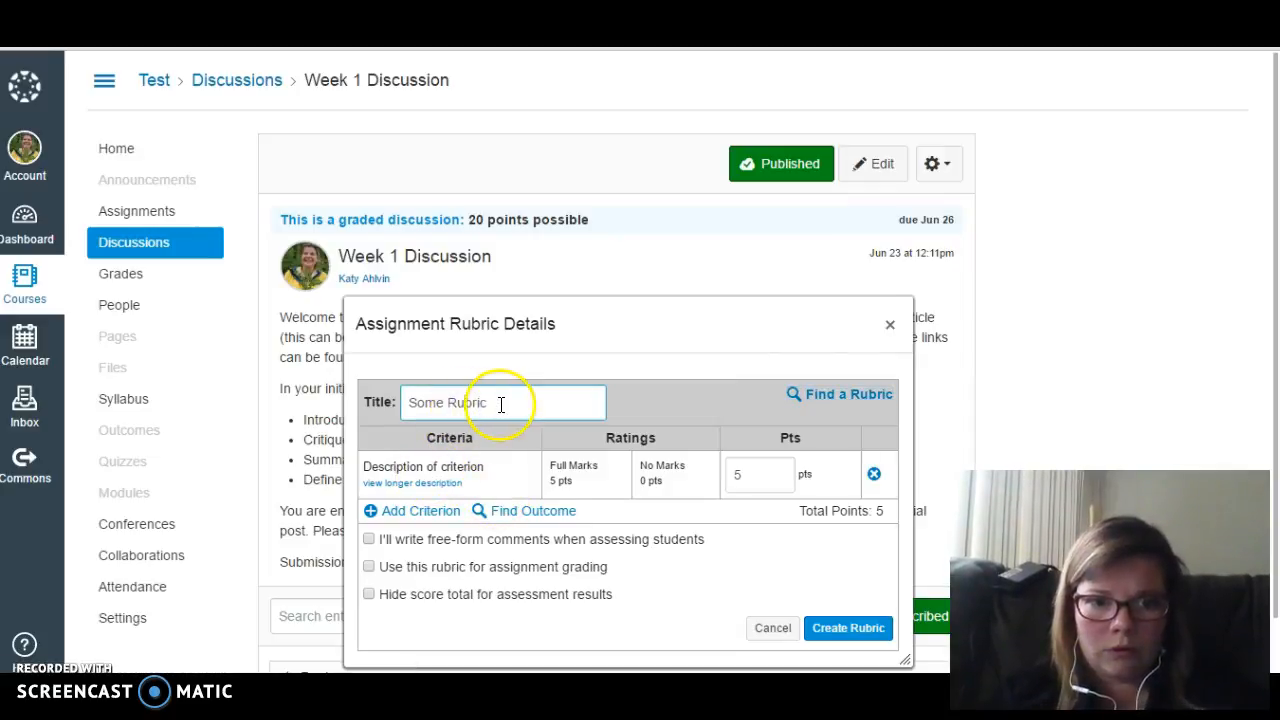
pyautogui.moveTo(501, 404); pyautogui.dragTo(329, 391)
pyautogui.write('Week 1 discussion')
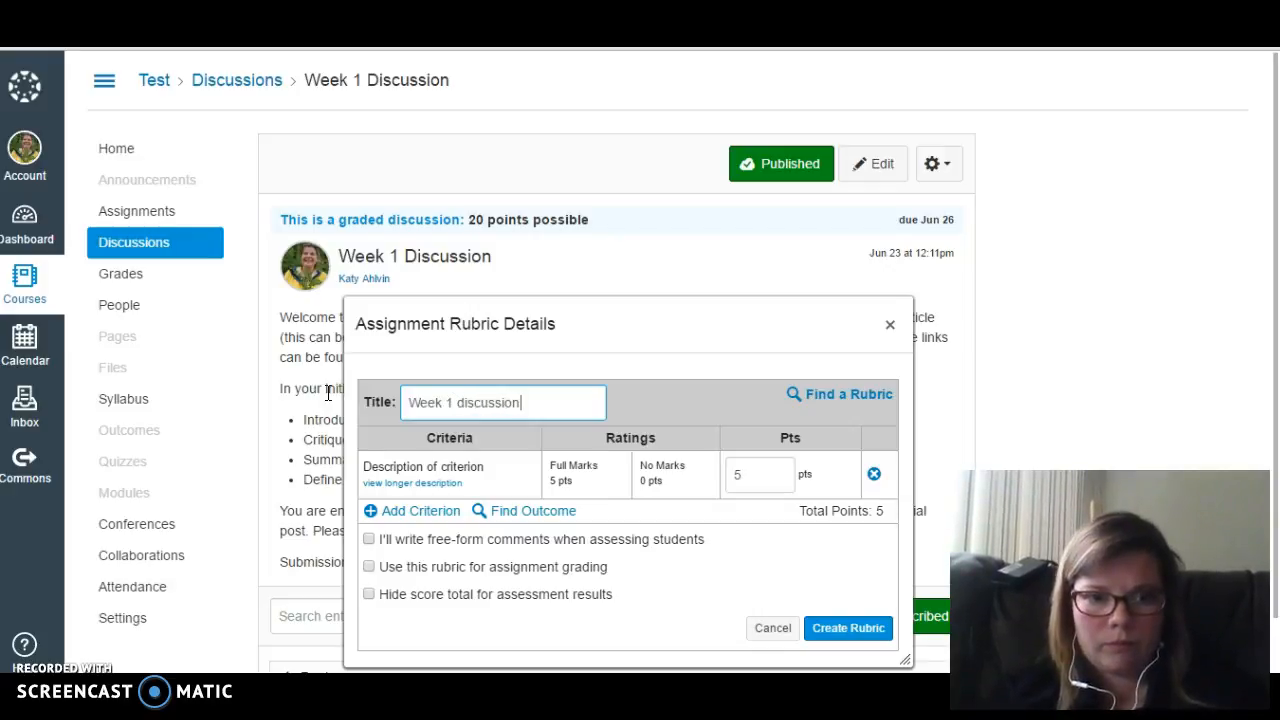
# Name the rubric's first criterion "Introduction" and its 5-point rating "Full described organization".
pyautogui.click(430, 467)
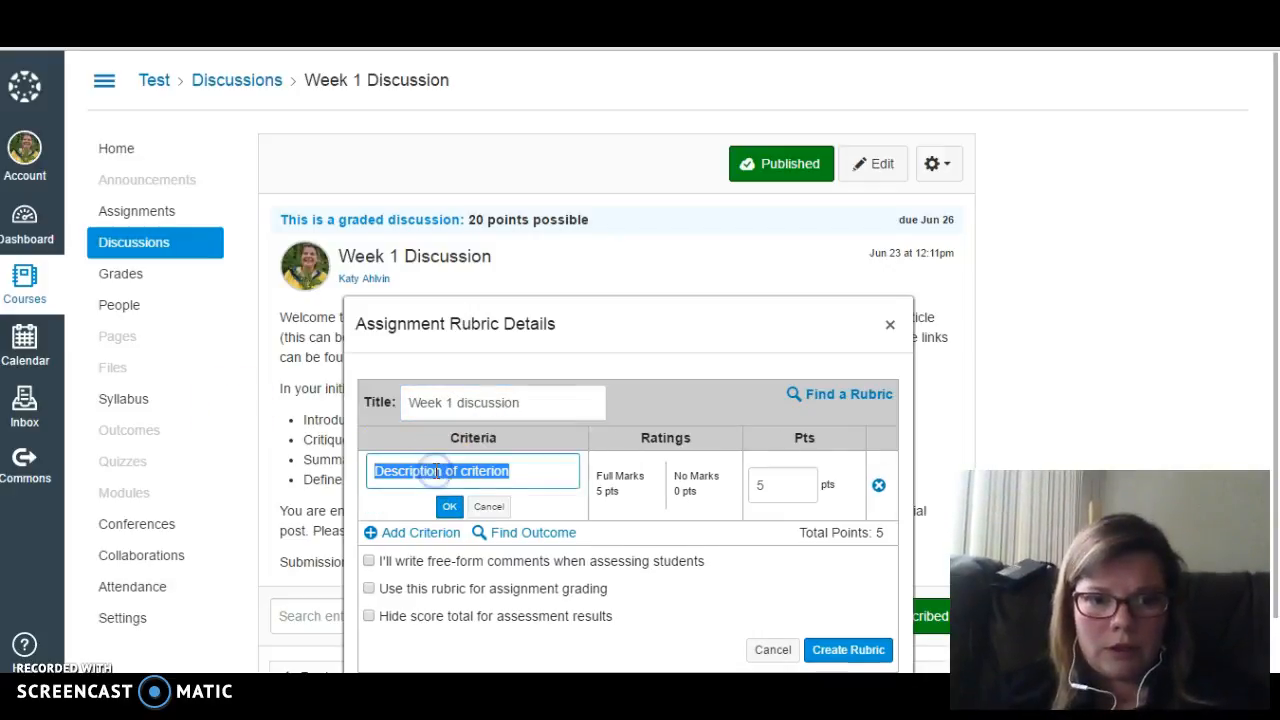
pyautogui.write('Introduction')
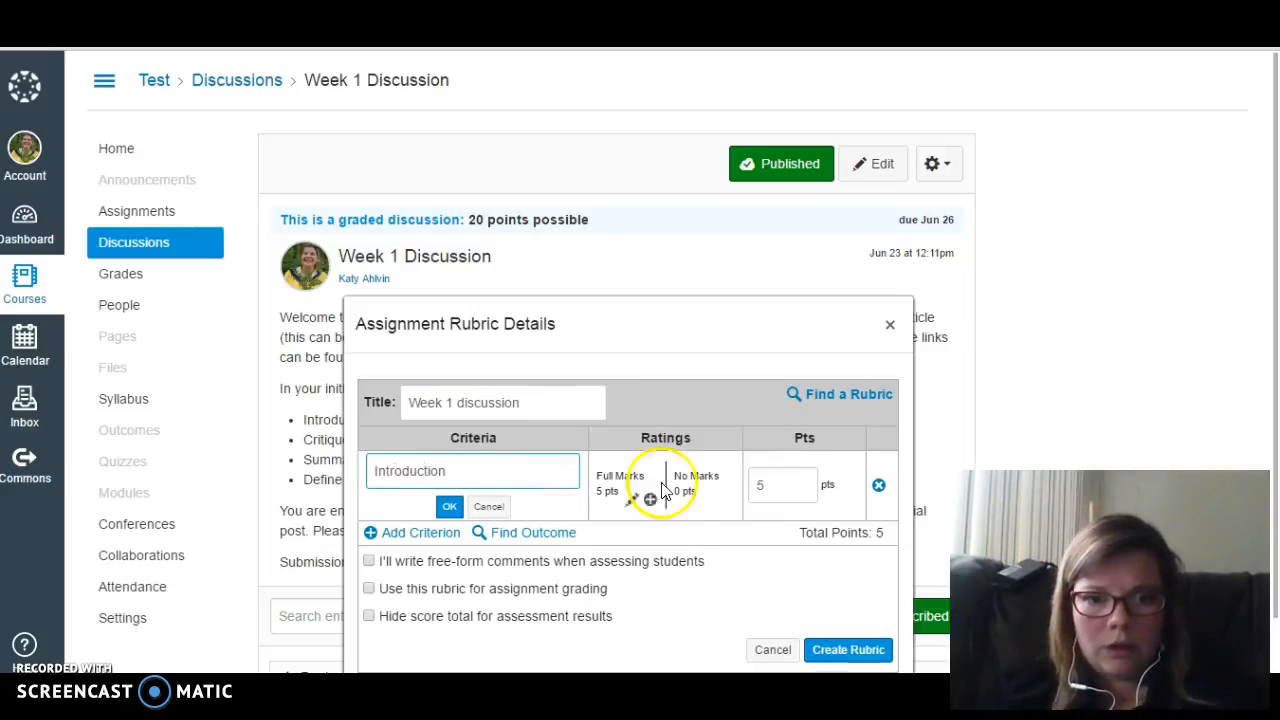
pyautogui.click(619, 478)
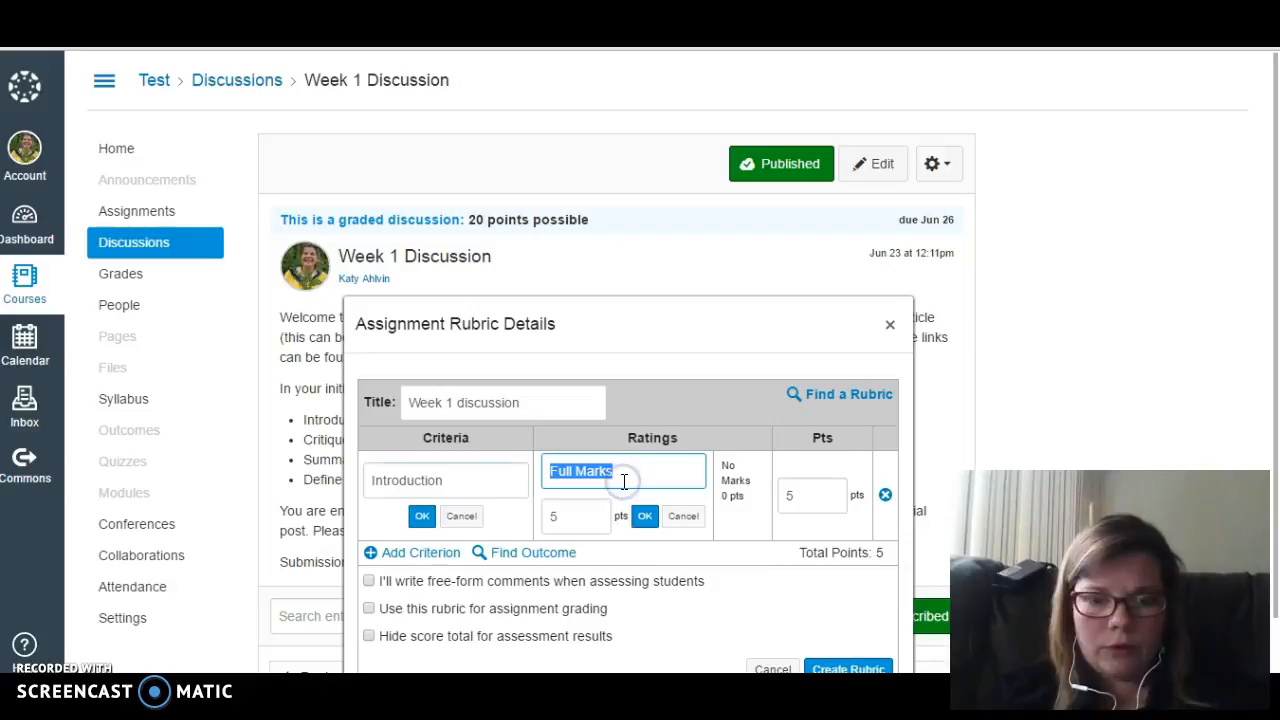
pyautogui.write('Full descri')
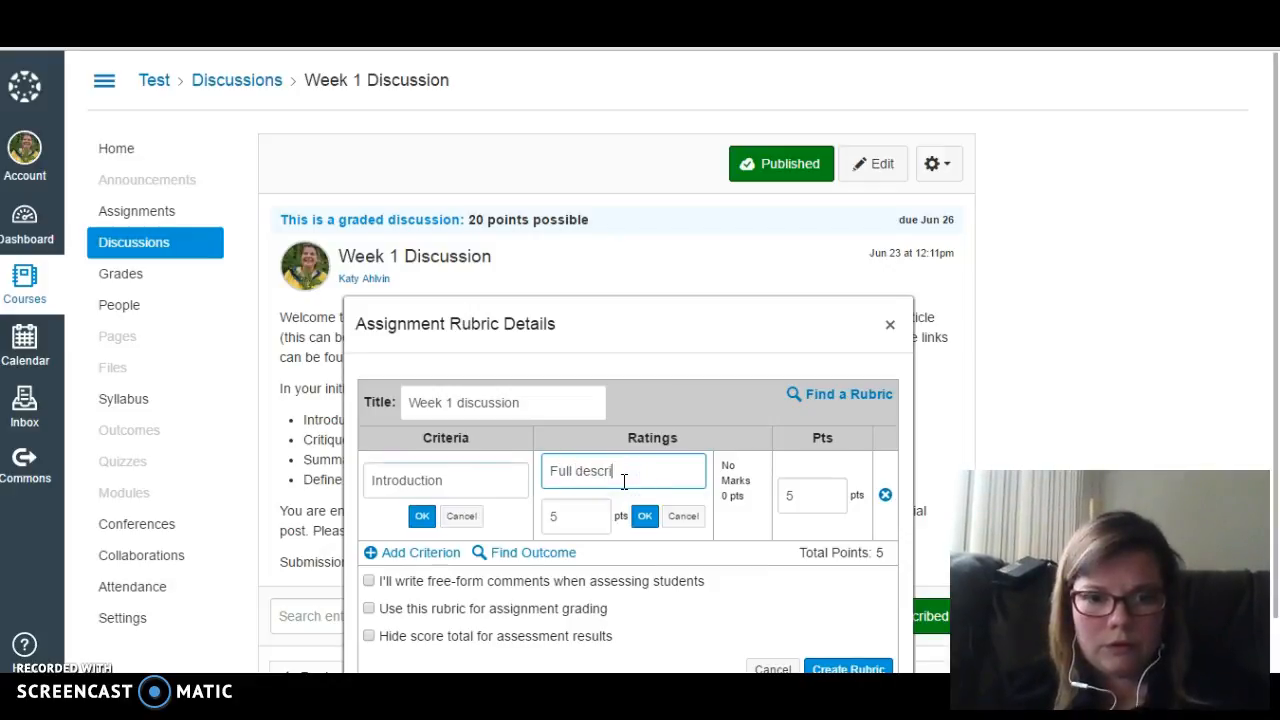
pyautogui.write('bed organization')
pyautogui.click(645, 516)
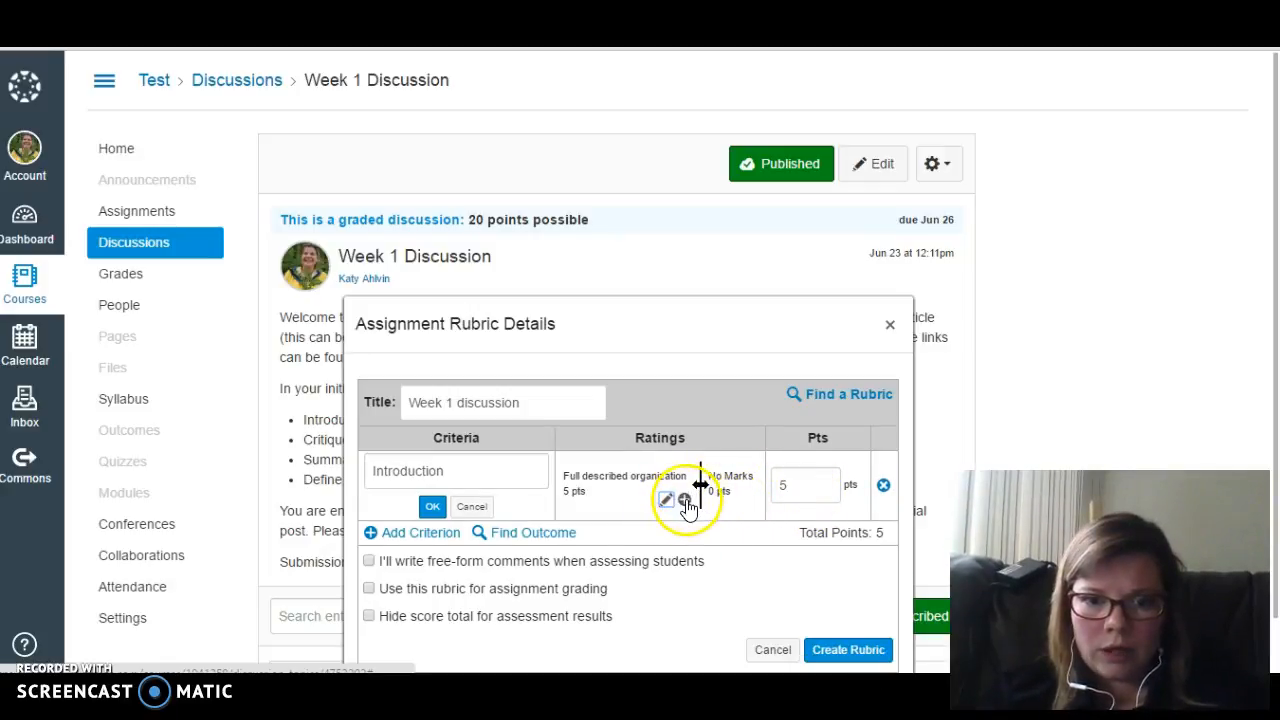
# Add a 3-point rating described as "Partially" between the Introduction criterion's full and zero ratings.
pyautogui.click(685, 500)
pyautogui.click(663, 470)
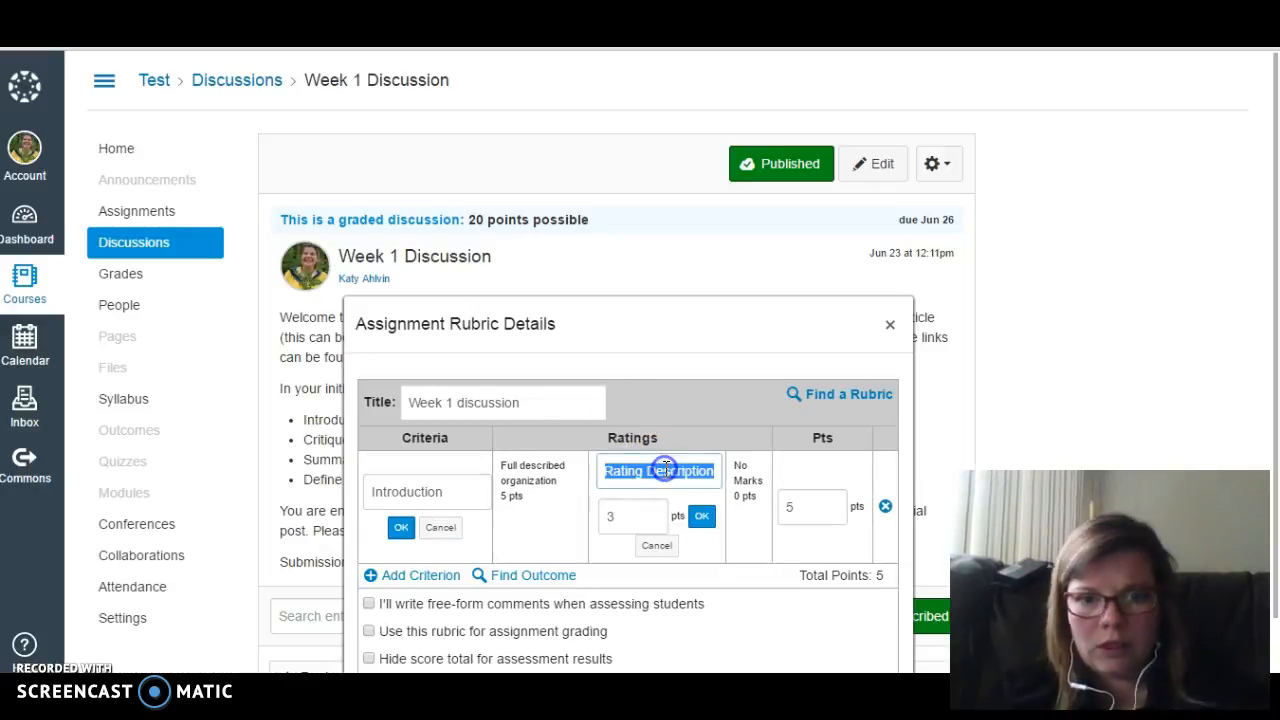
pyautogui.write('Part')
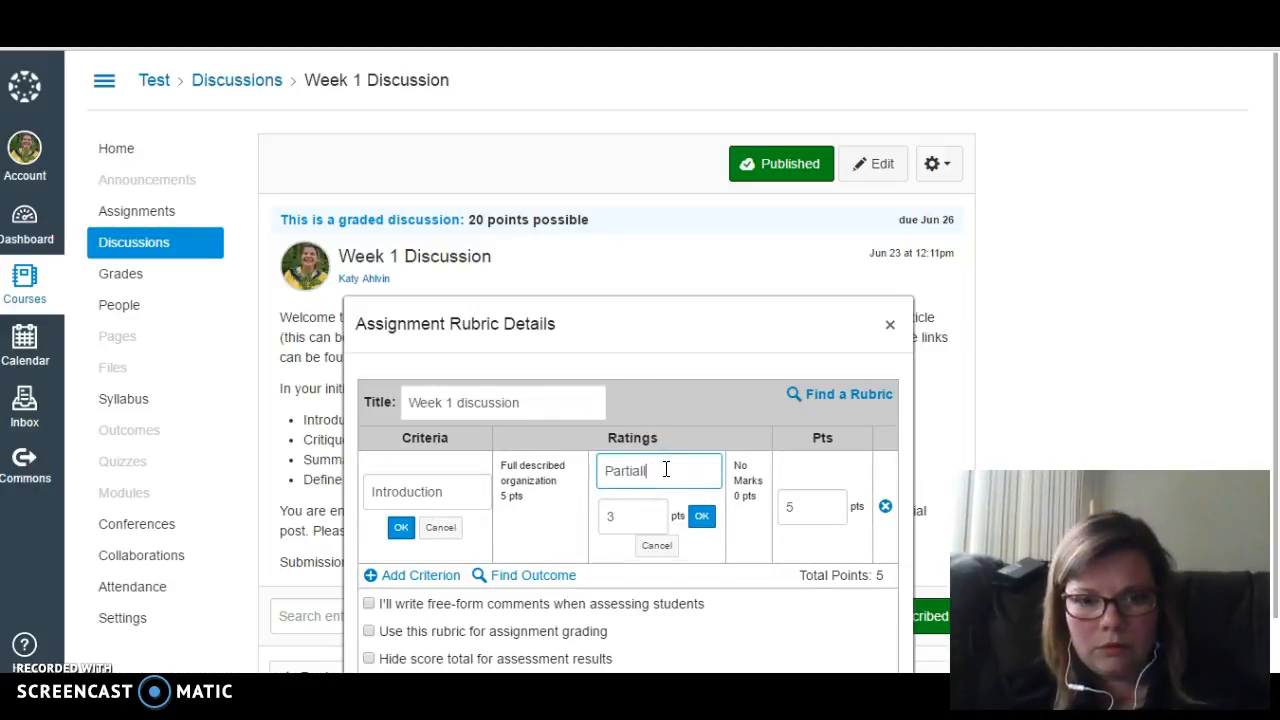
pyautogui.write('ially')
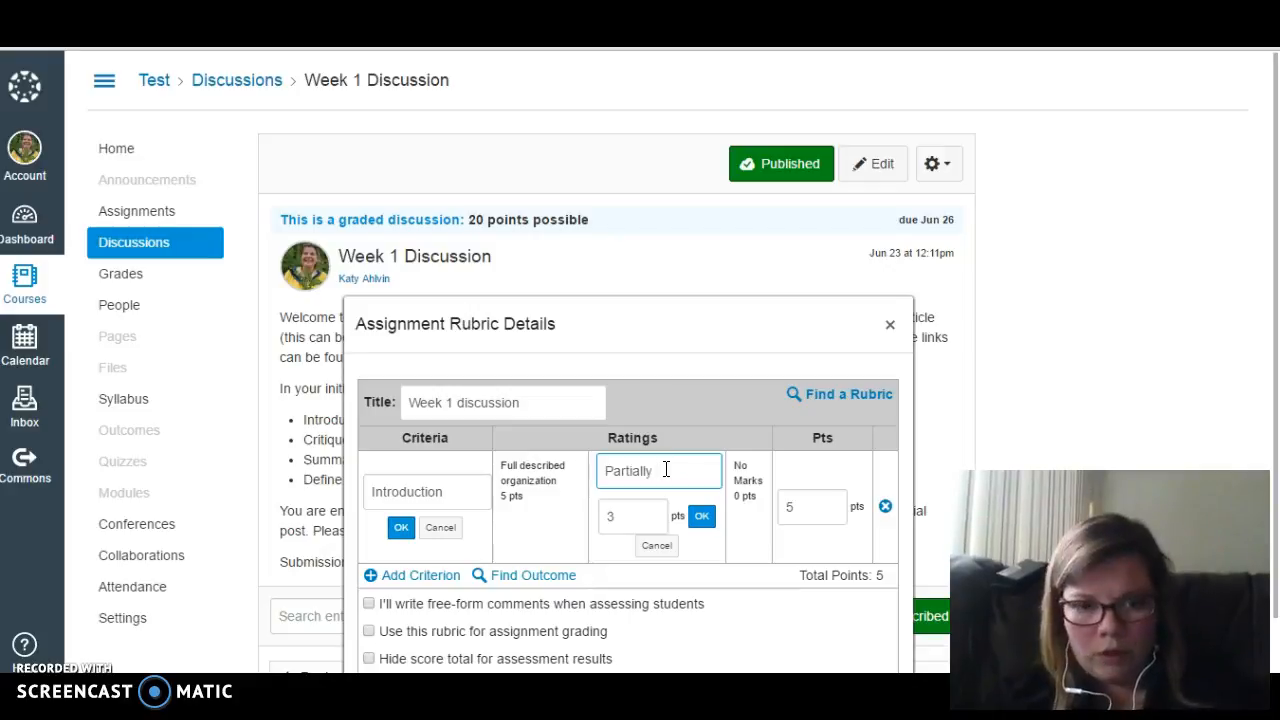
# Describe the Introduction criterion's 0-point rating as "No org described" and finish editing the criterion.
pyautogui.click(737, 472)
pyautogui.write('No org d')
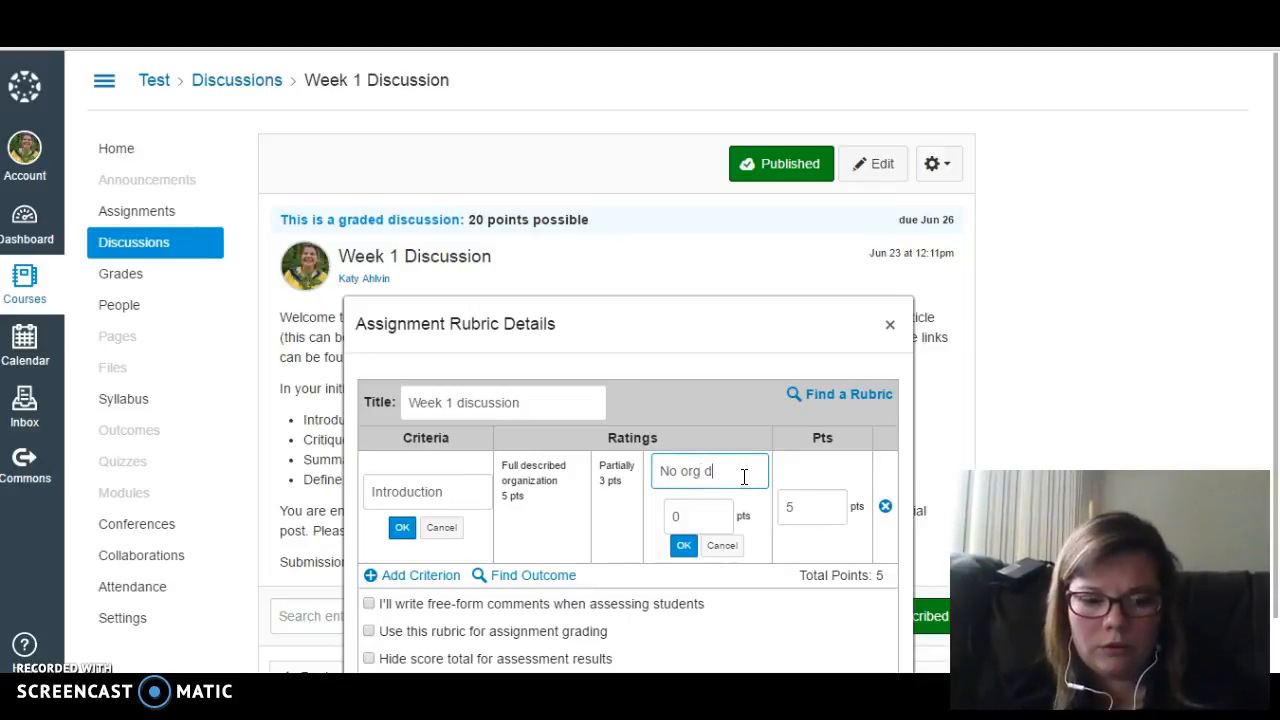
pyautogui.write('escribed')
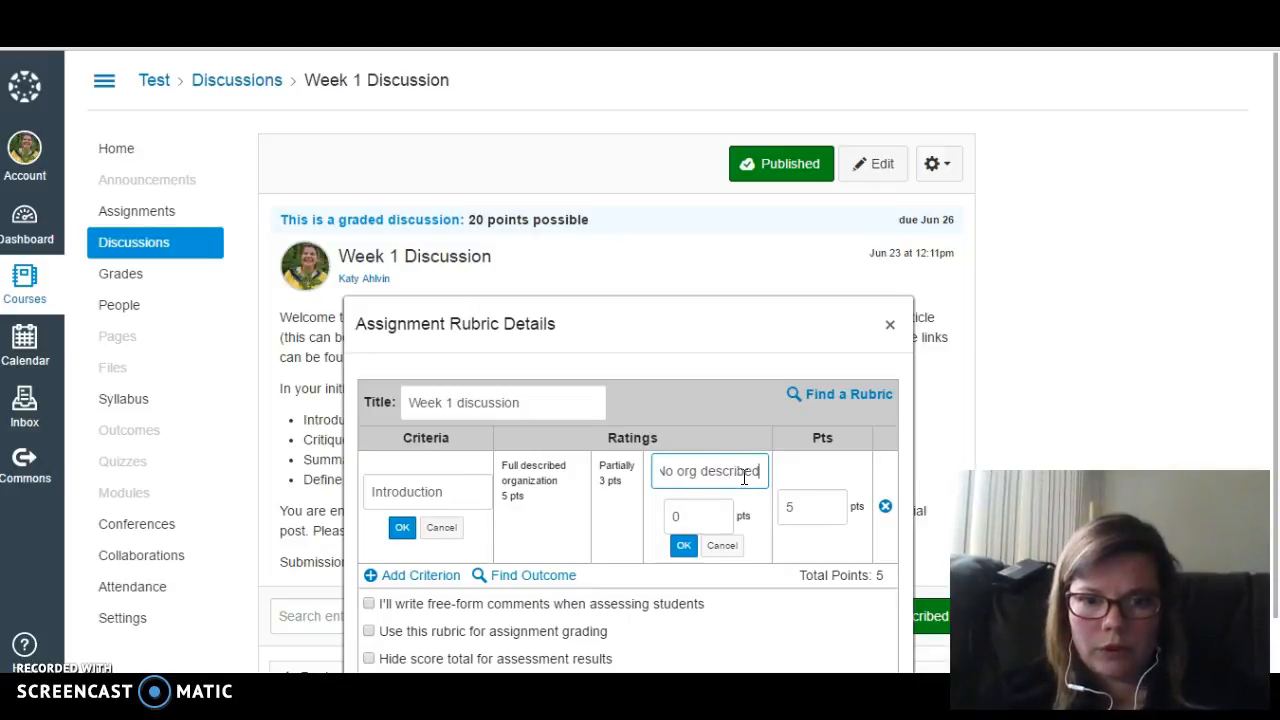
pyautogui.click(683, 545)
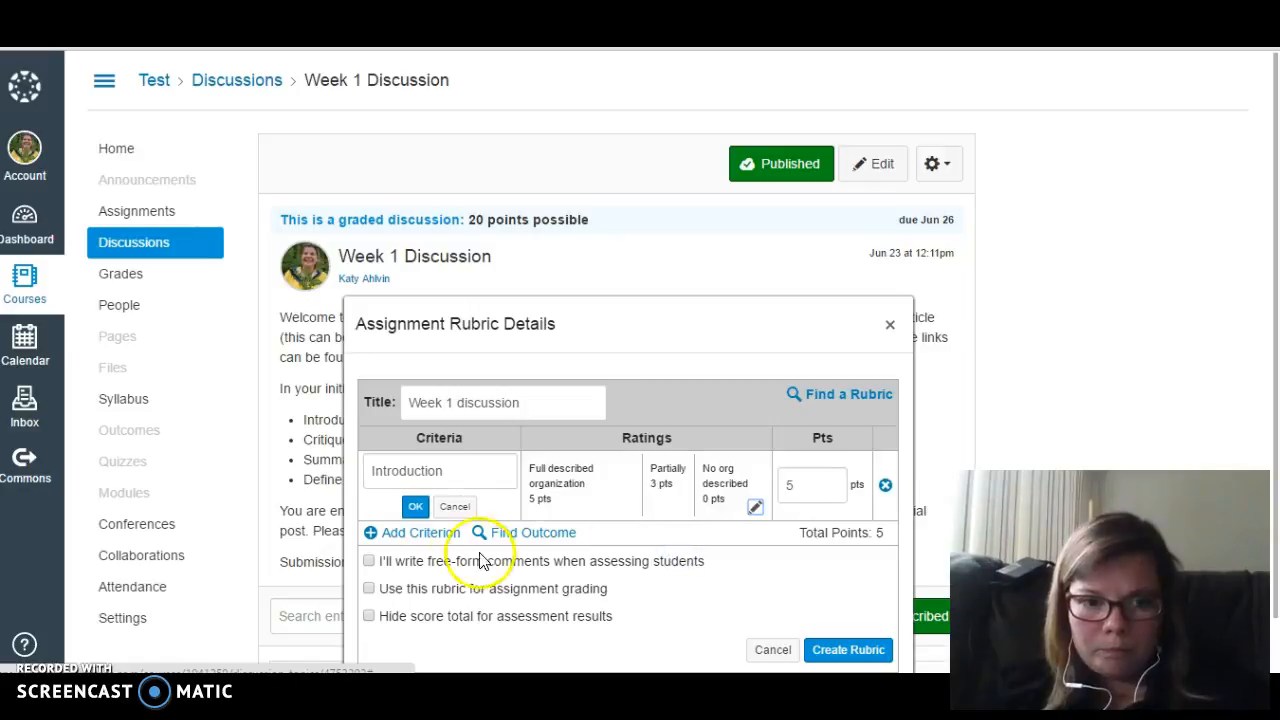
pyautogui.click(415, 506)
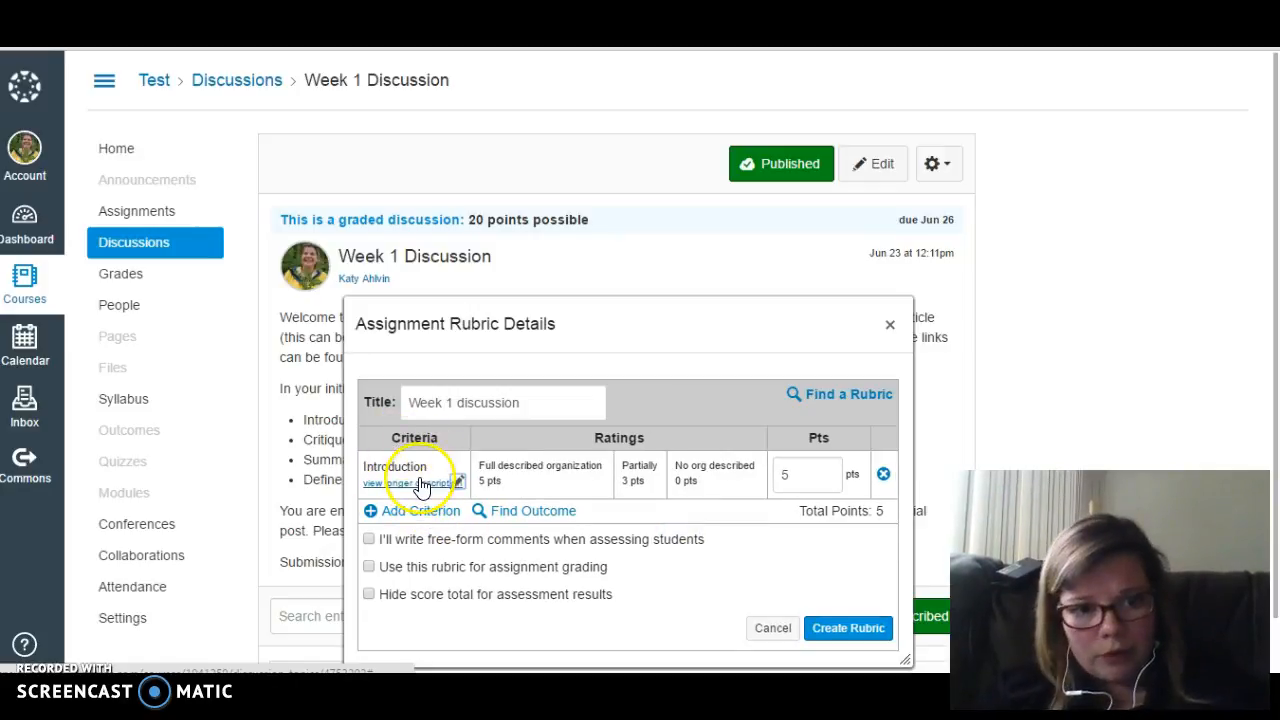
# Add a second rubric criterion named "Video critiques".
pyautogui.click(422, 510)
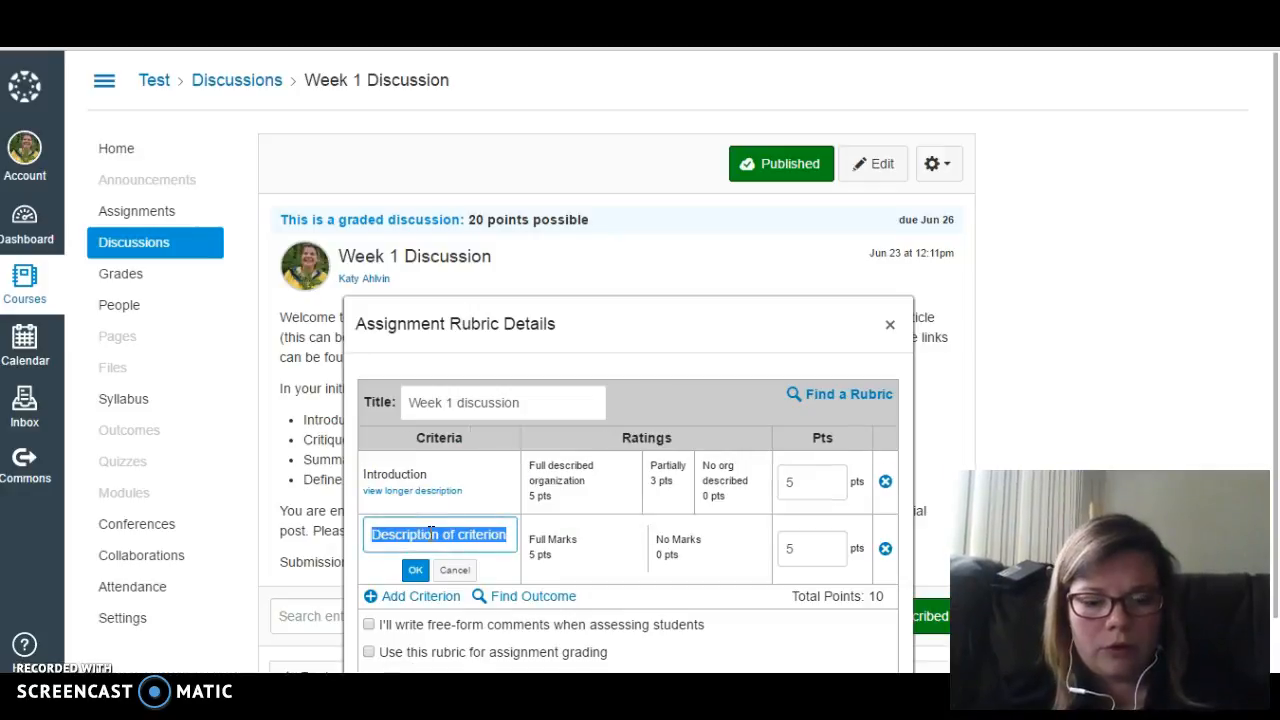
pyautogui.write('Video critiques')
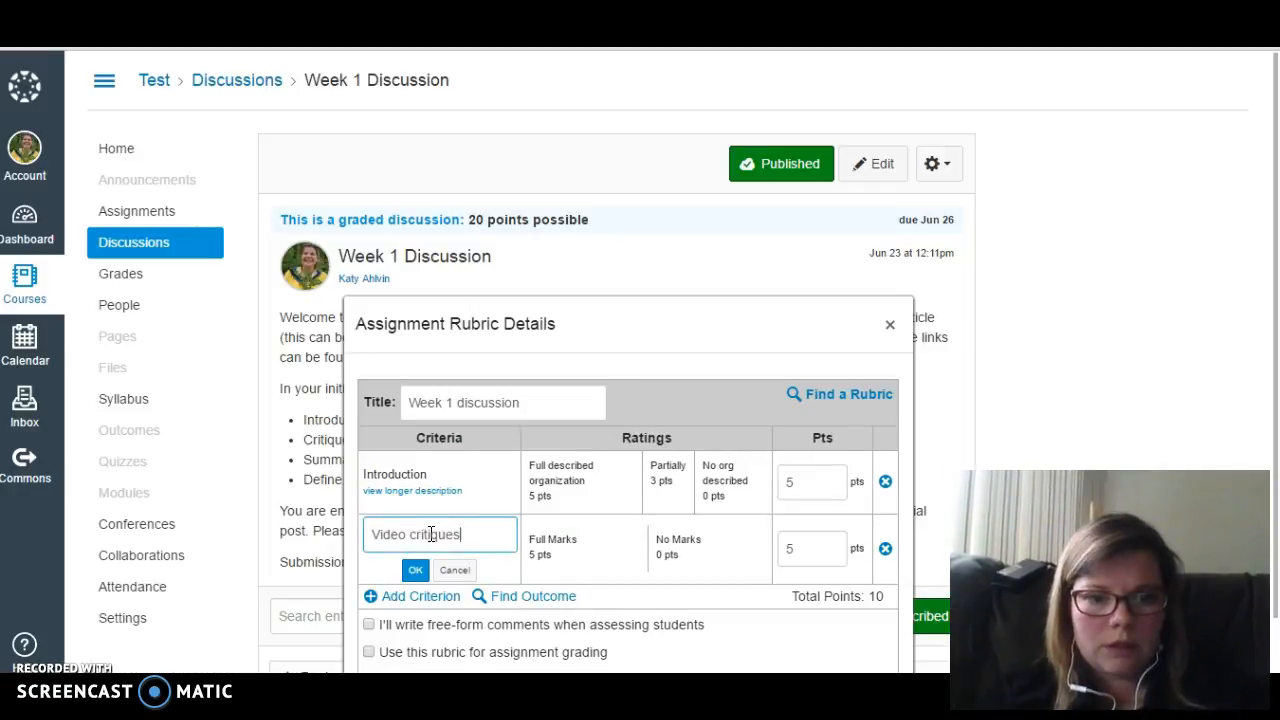
pyautogui.click(792, 549)
pyautogui.click(400, 537)
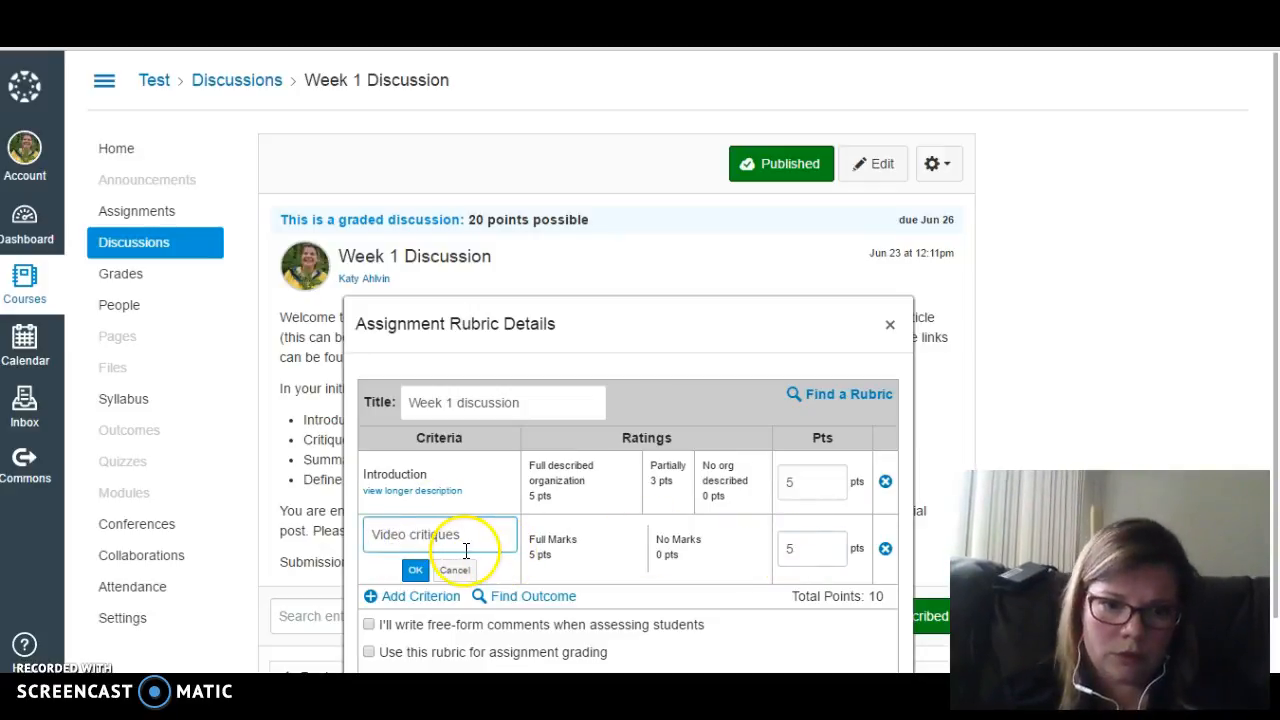
pyautogui.click(415, 570)
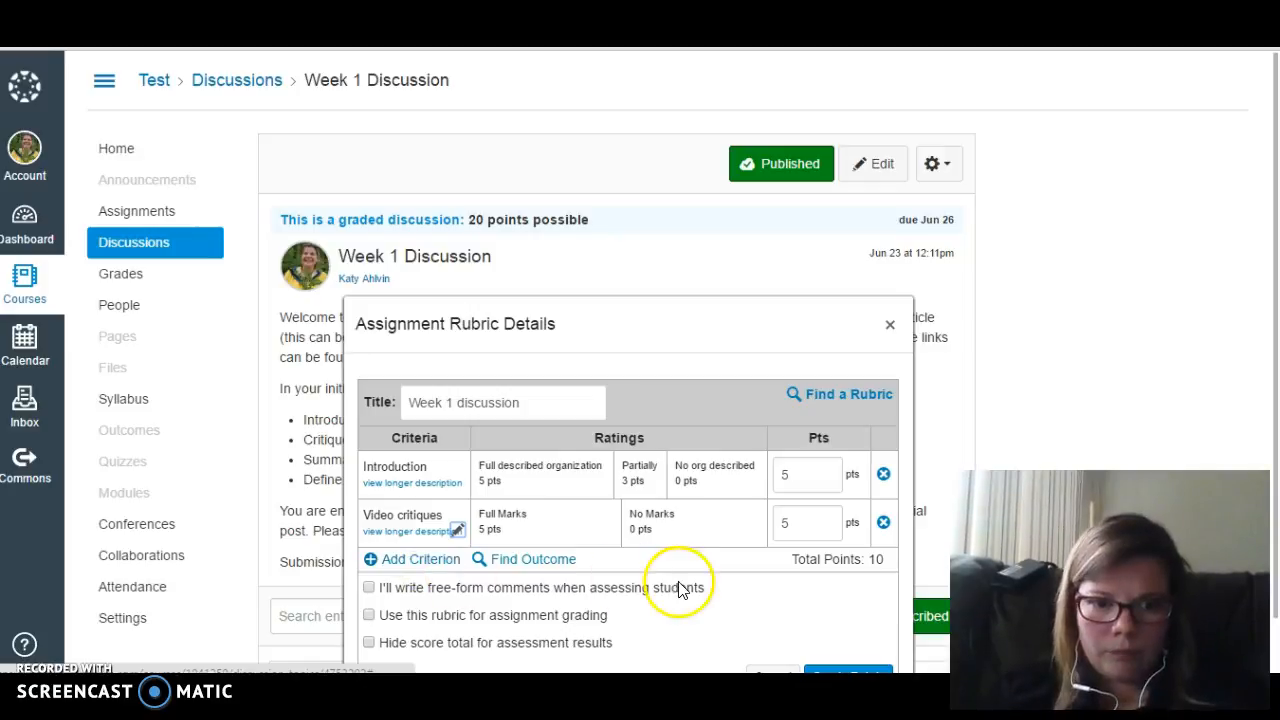
# Create the rubric for use in assignment grading, changing the discussion's points to match the rubric total.
pyautogui.scroll(-1, 679, 588)
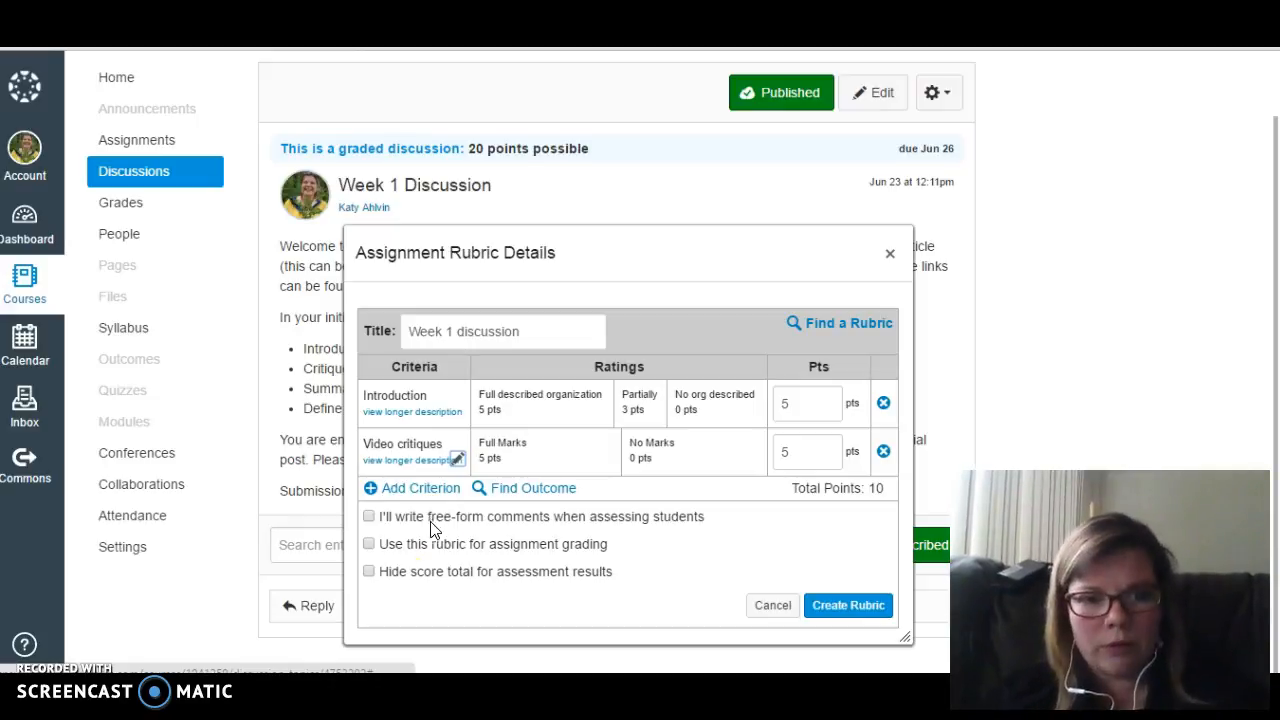
pyautogui.click(368, 543)
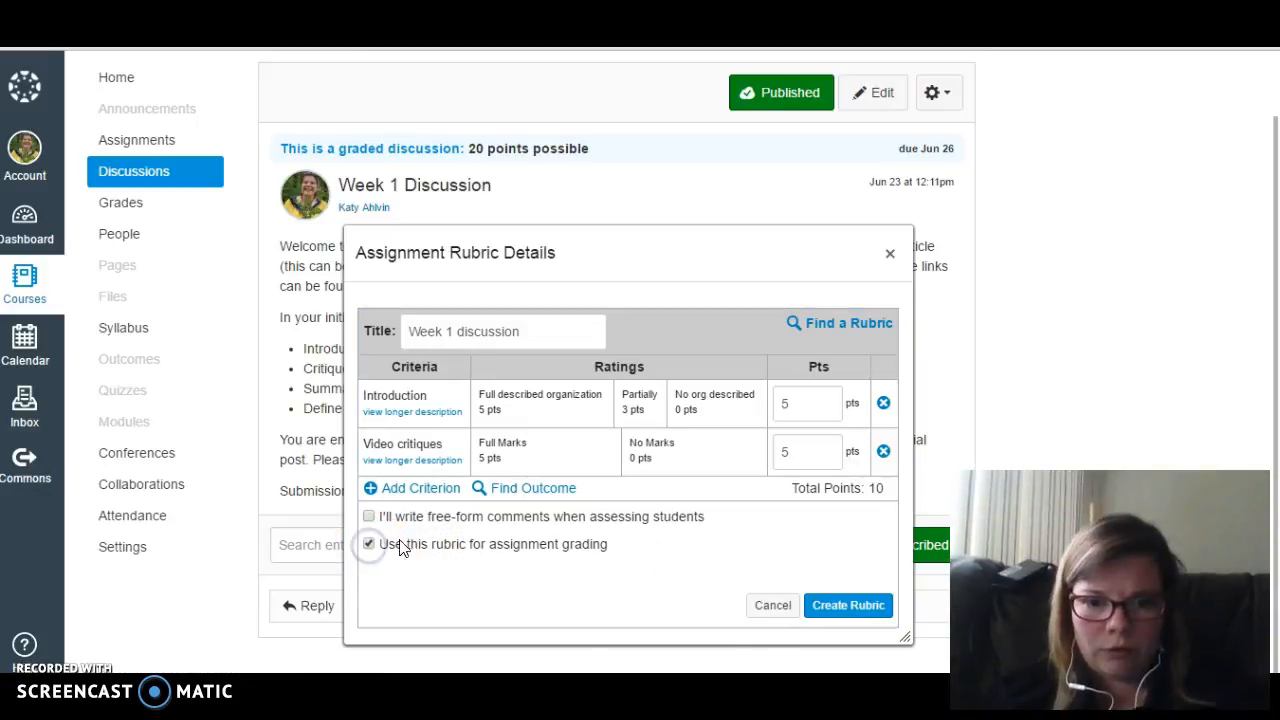
pyautogui.click(845, 608)
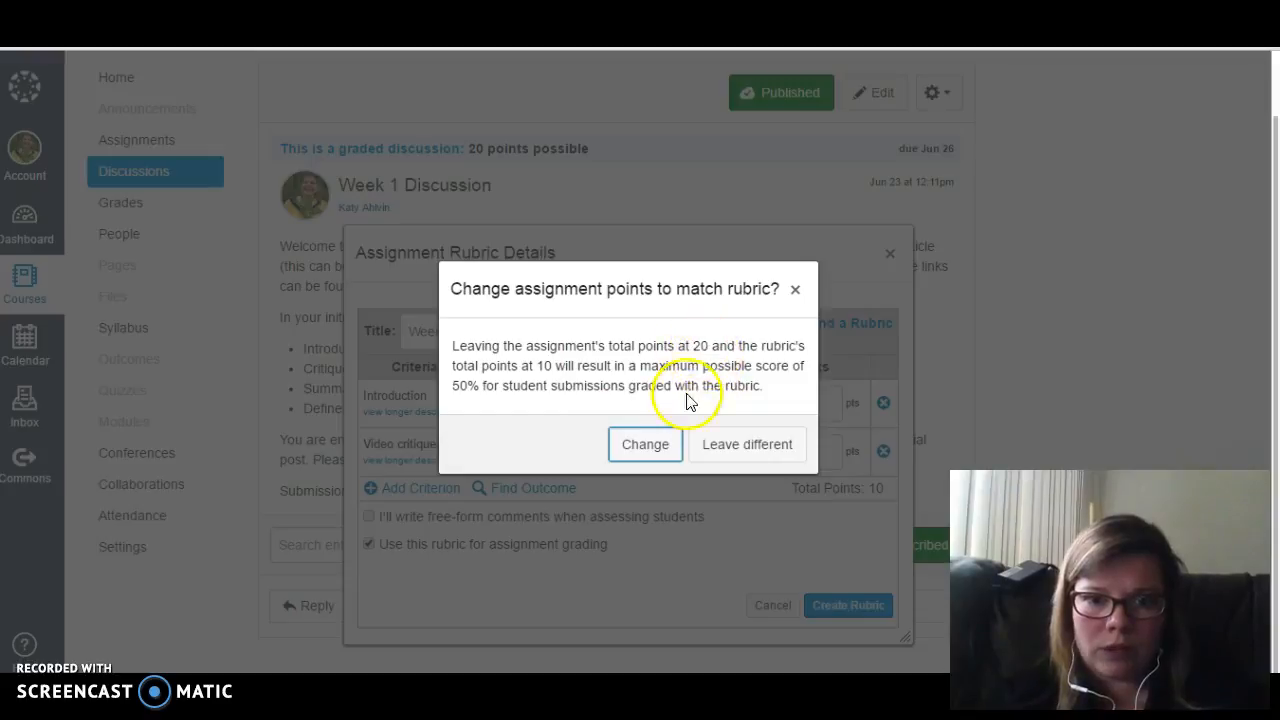
pyautogui.click(650, 449)
pyautogui.click(830, 606)
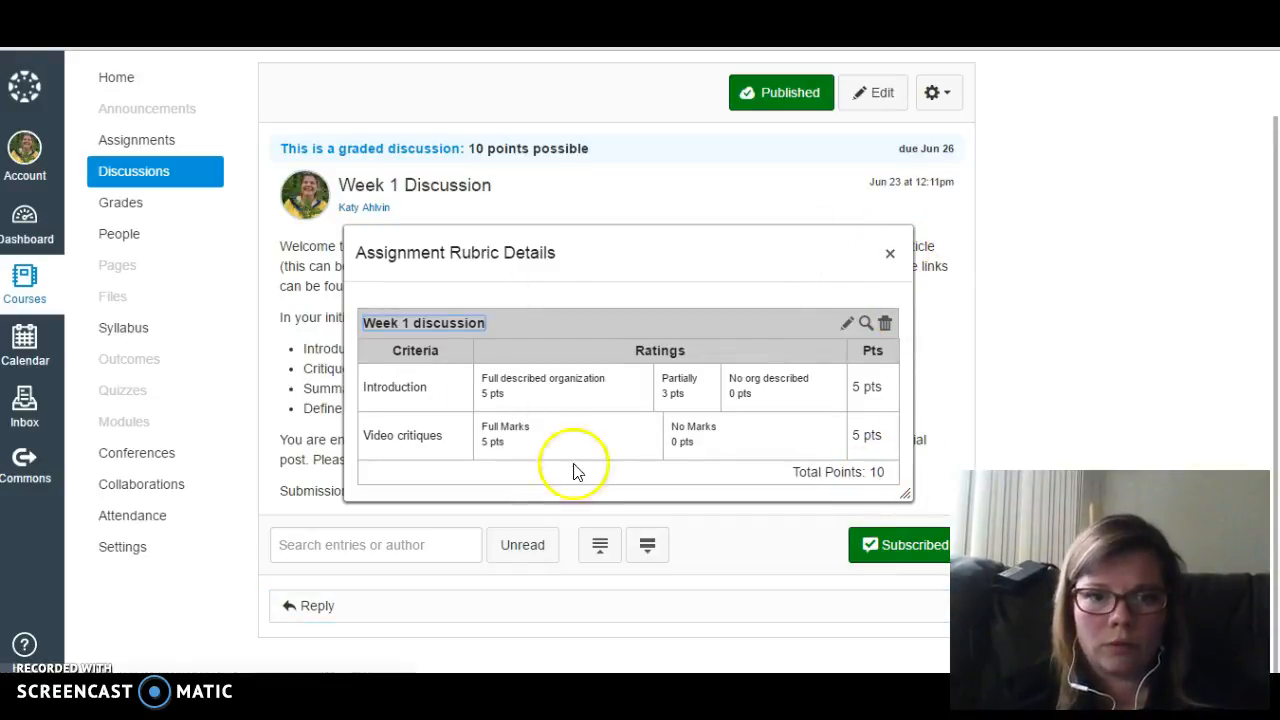
pyautogui.click(891, 255)
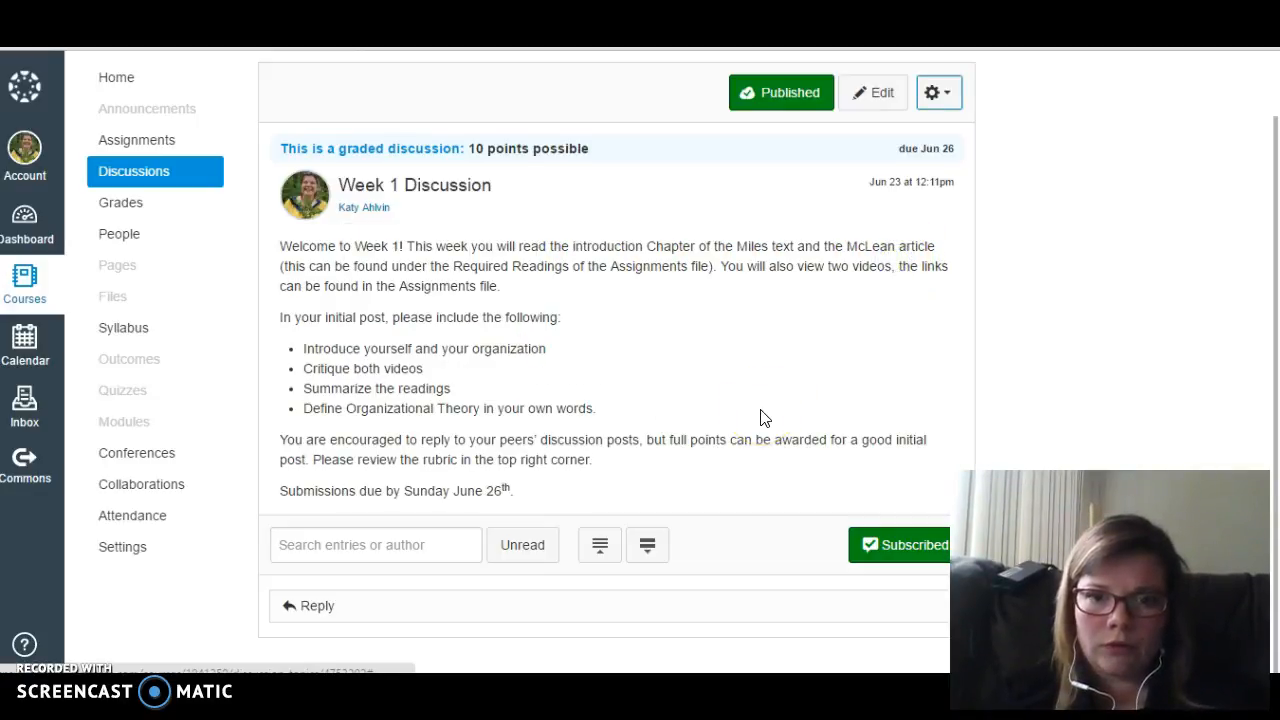
pyautogui.scroll(2, 1108, 303)
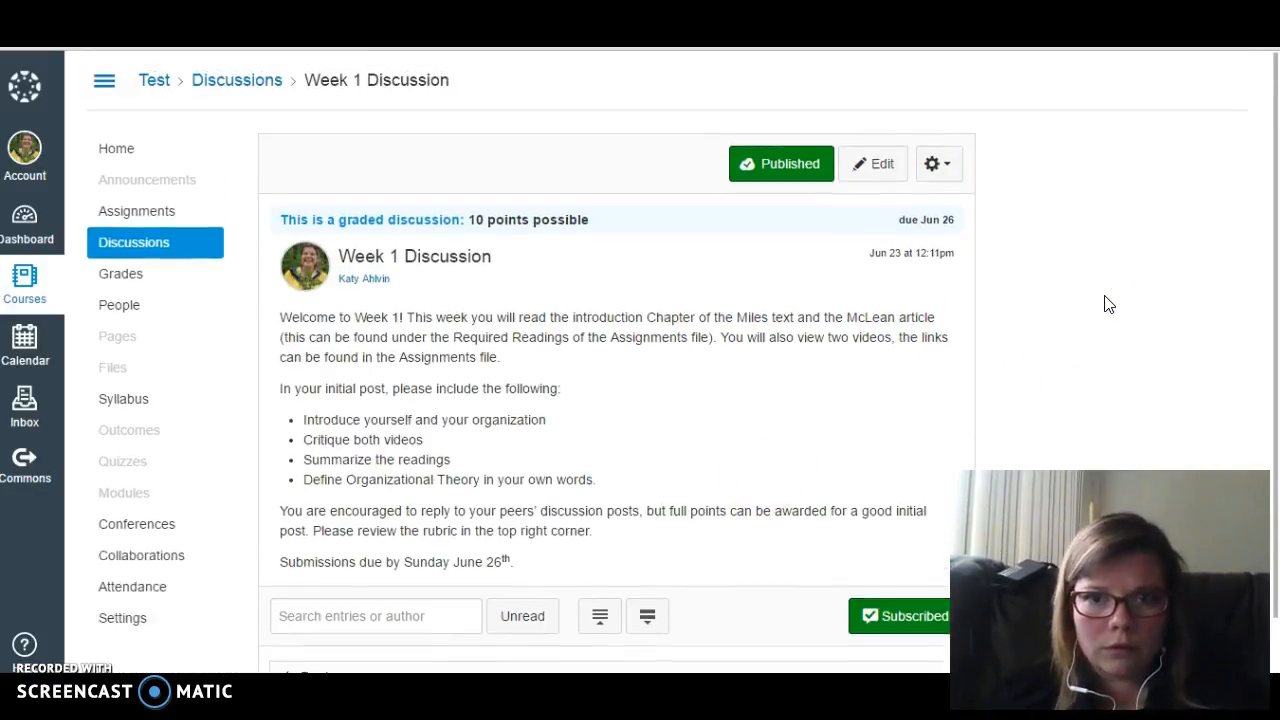